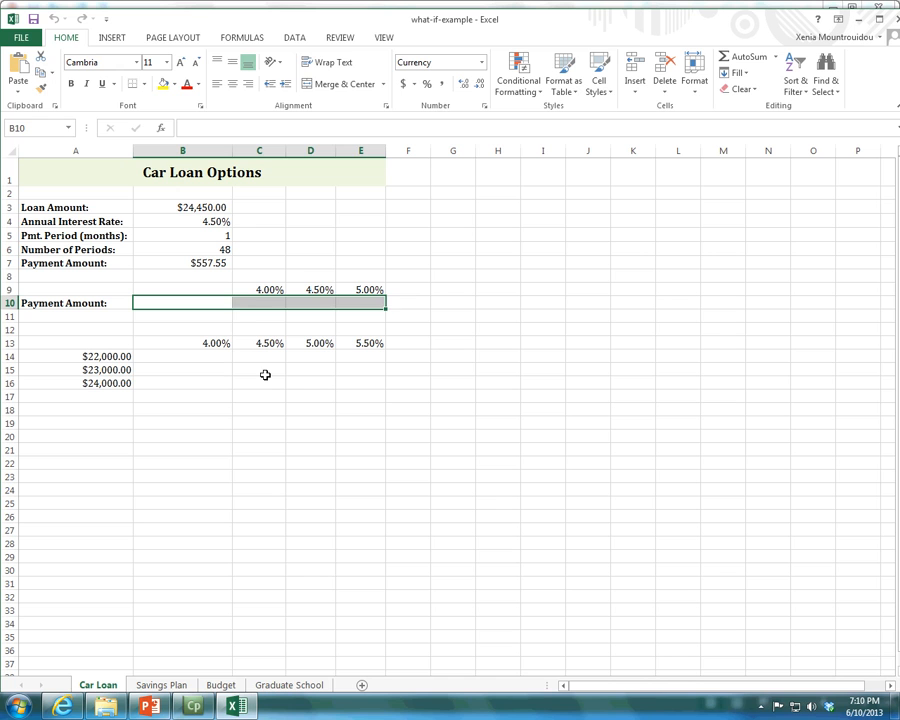
# Examine the payment amount's PMT formula in B7 and its reference to the annual interest rate in B4.
pyautogui.moveTo(181, 208); pyautogui.dragTo(186, 260)
pyautogui.click(188, 262)
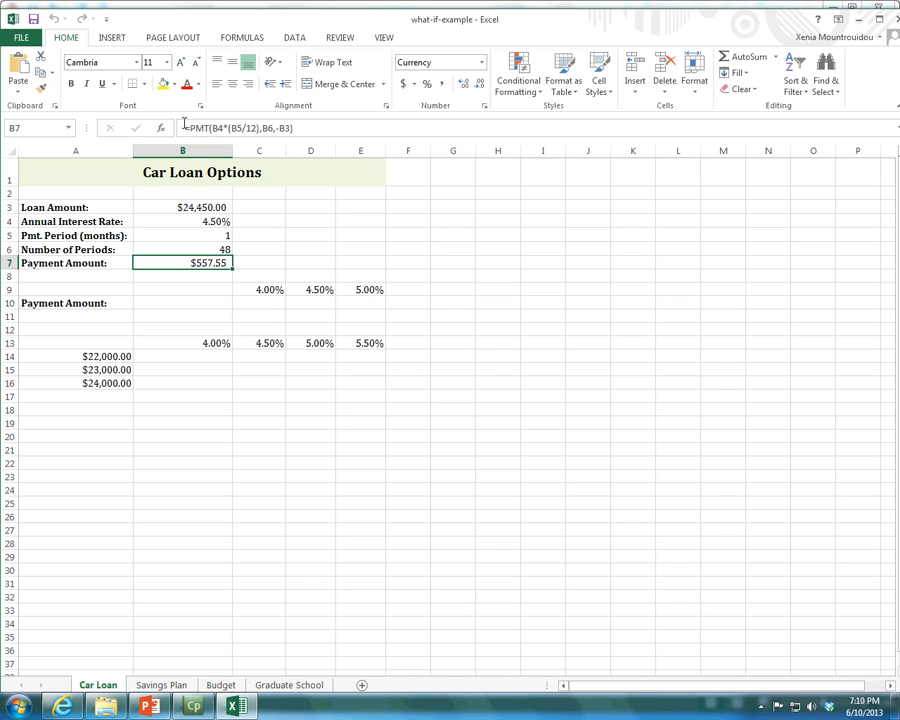
pyautogui.moveTo(185, 126); pyautogui.dragTo(291, 126)
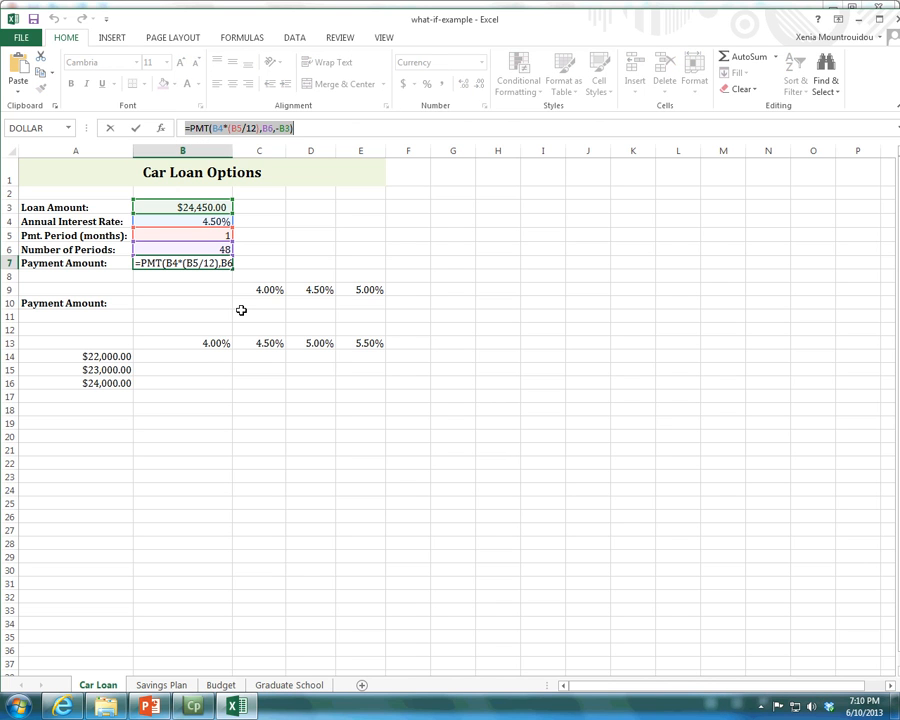
pyautogui.press('Escape')
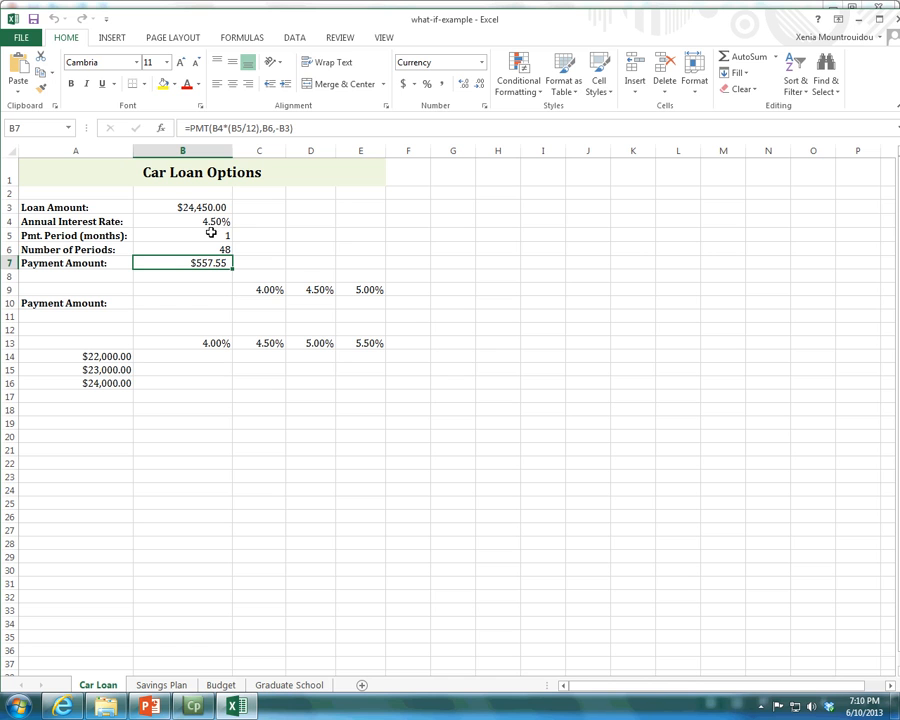
pyautogui.click(218, 128)
pyautogui.moveTo(218, 128); pyautogui.dragTo(212, 128)
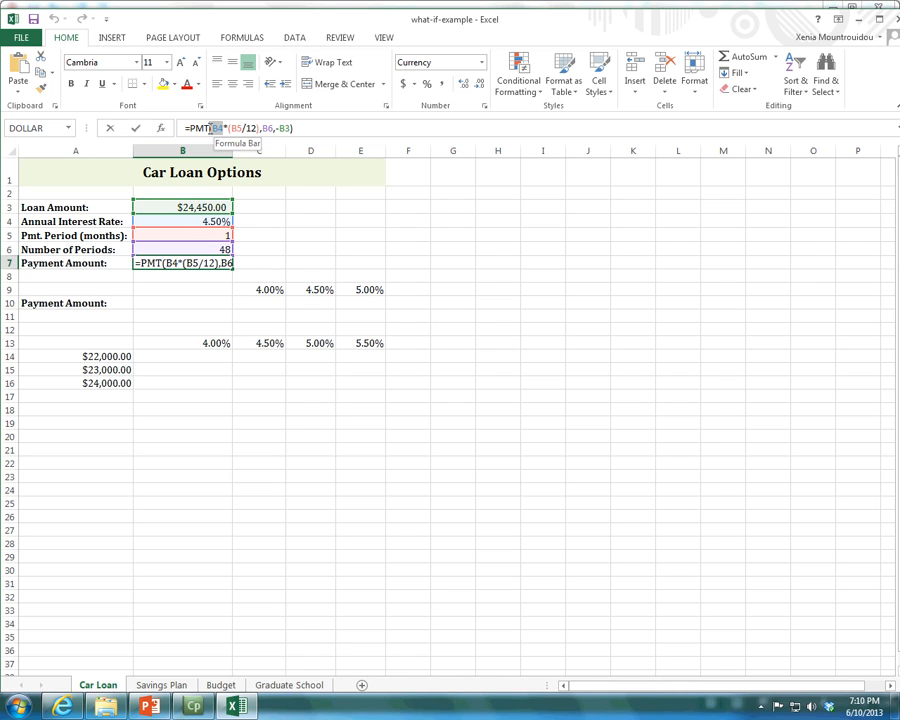
pyautogui.click(180, 288)
pyautogui.press('Escape')
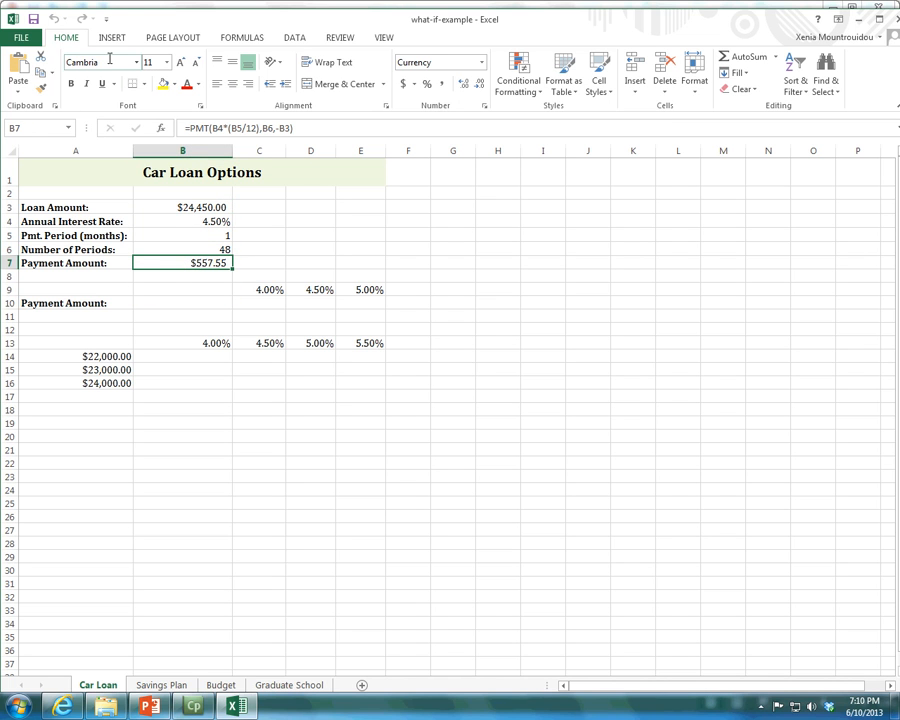
# Review the PMT function arguments of cell B7 beside the loan data, leaving the formula as it is.
pyautogui.click(238, 38)
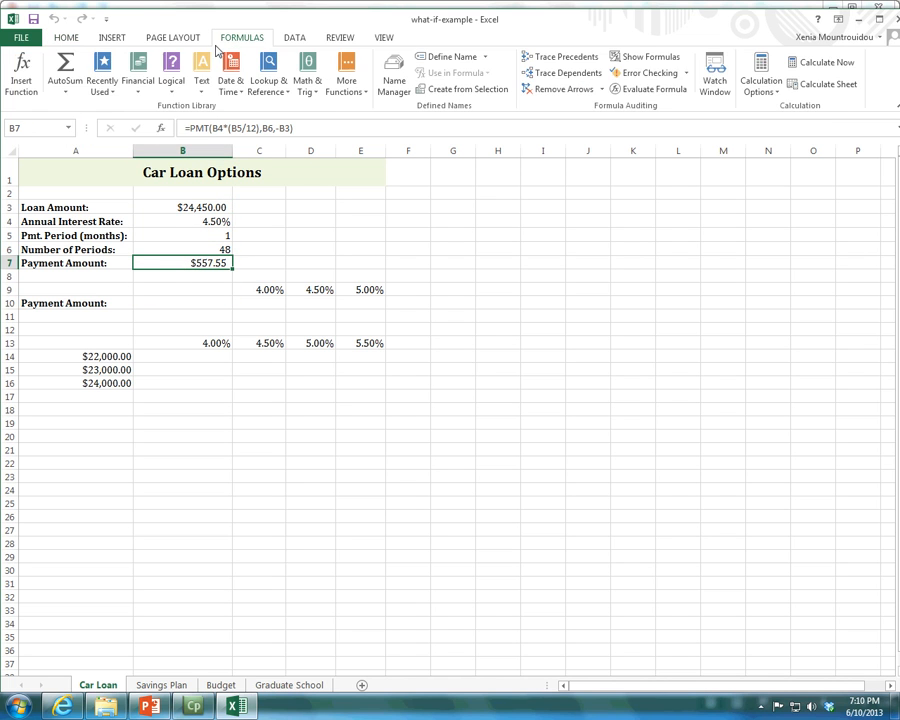
pyautogui.click(22, 75)
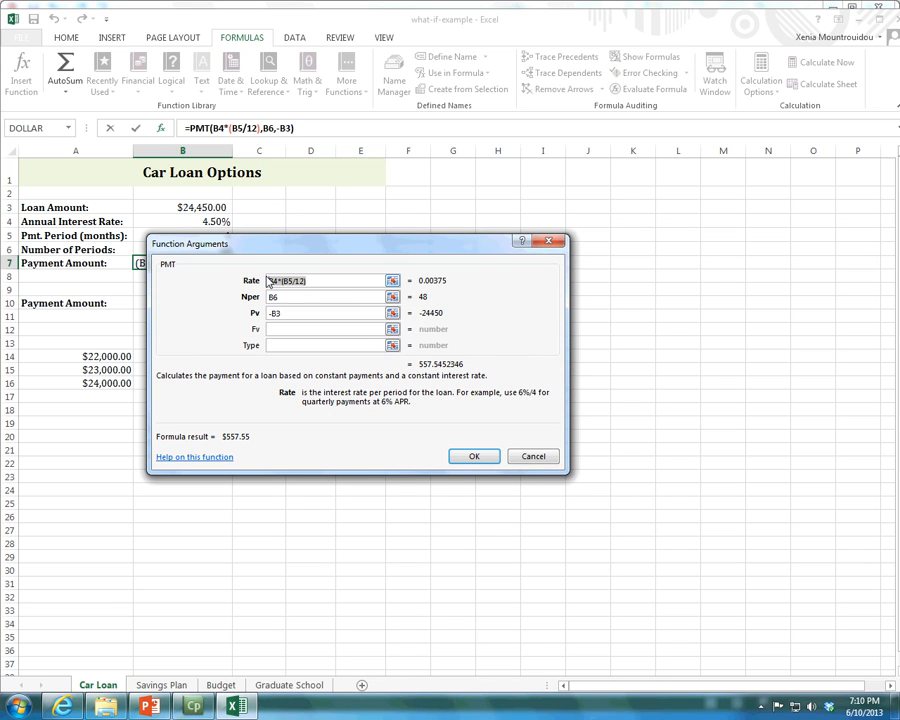
pyautogui.moveTo(335, 245); pyautogui.dragTo(569, 277)
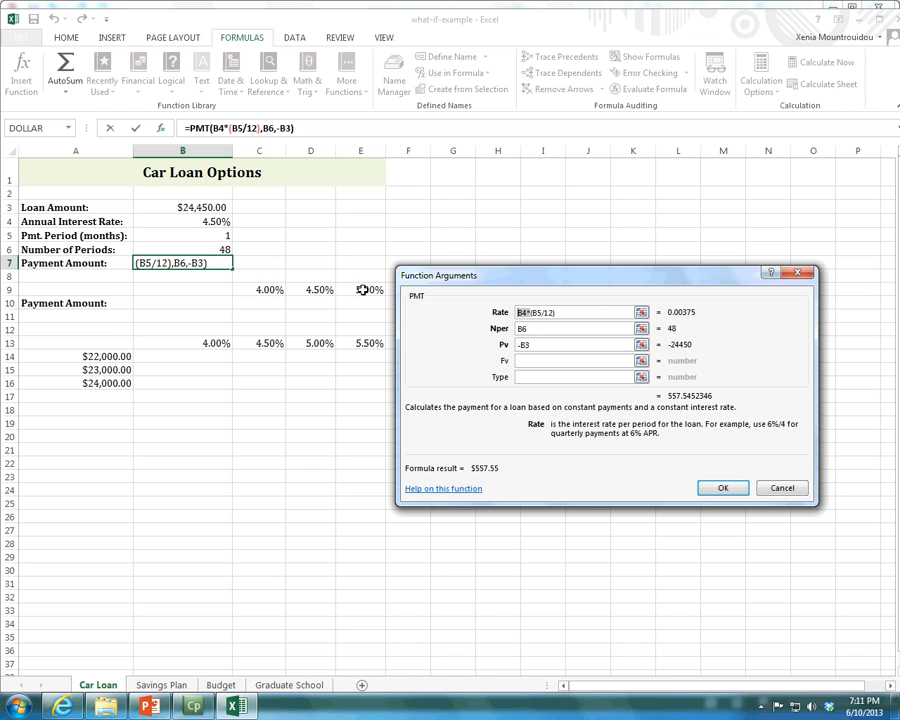
pyautogui.click(786, 487)
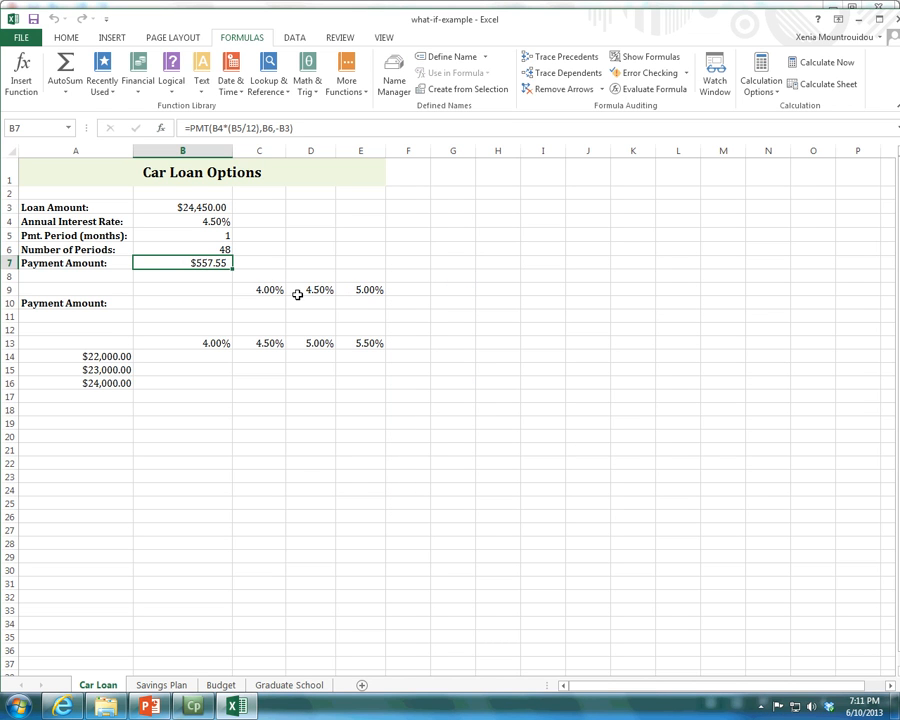
# Switch to the PowerPoint slide, highlight step 1 about listing substitution values, and return to the Excel workbook.
pyautogui.click(150, 706)
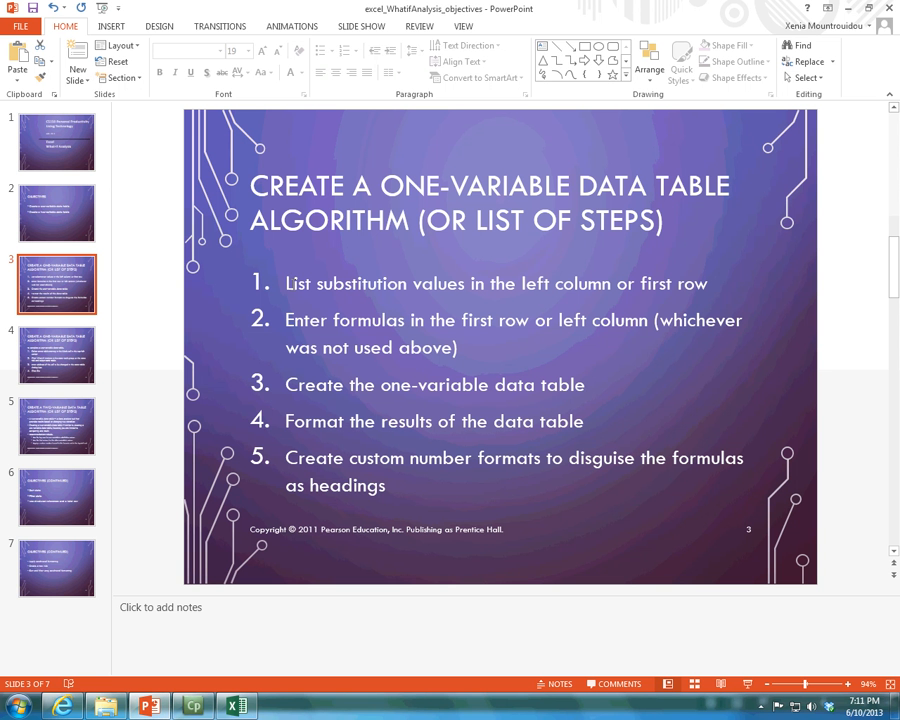
pyautogui.moveTo(286, 283)
pyautogui.mouseDown()
pyautogui.moveTo(709, 284)
pyautogui.moveTo(700, 272)
pyautogui.mouseUp()
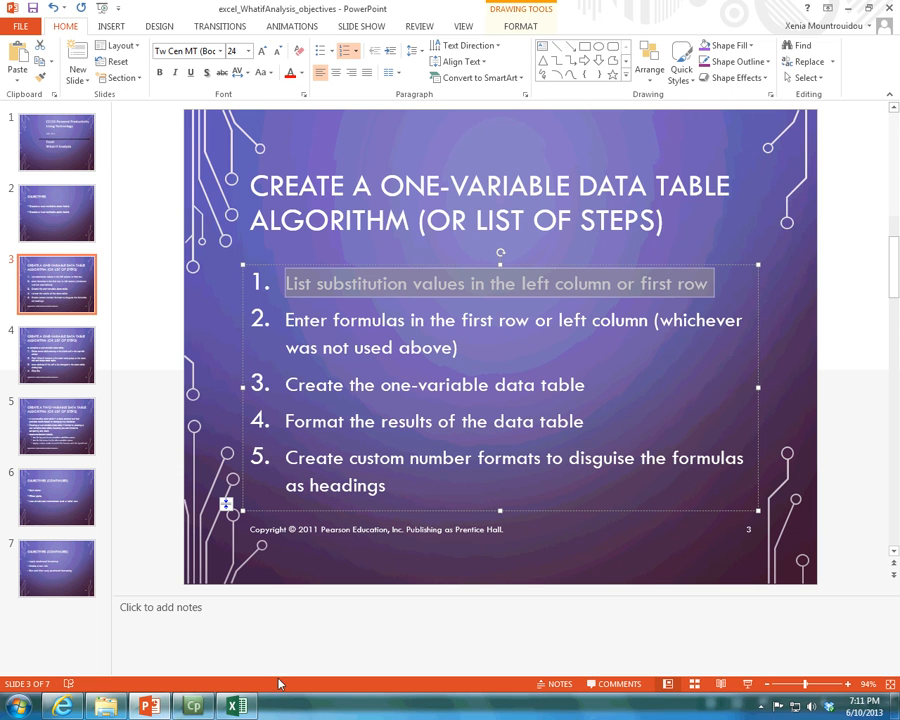
pyautogui.click(232, 707)
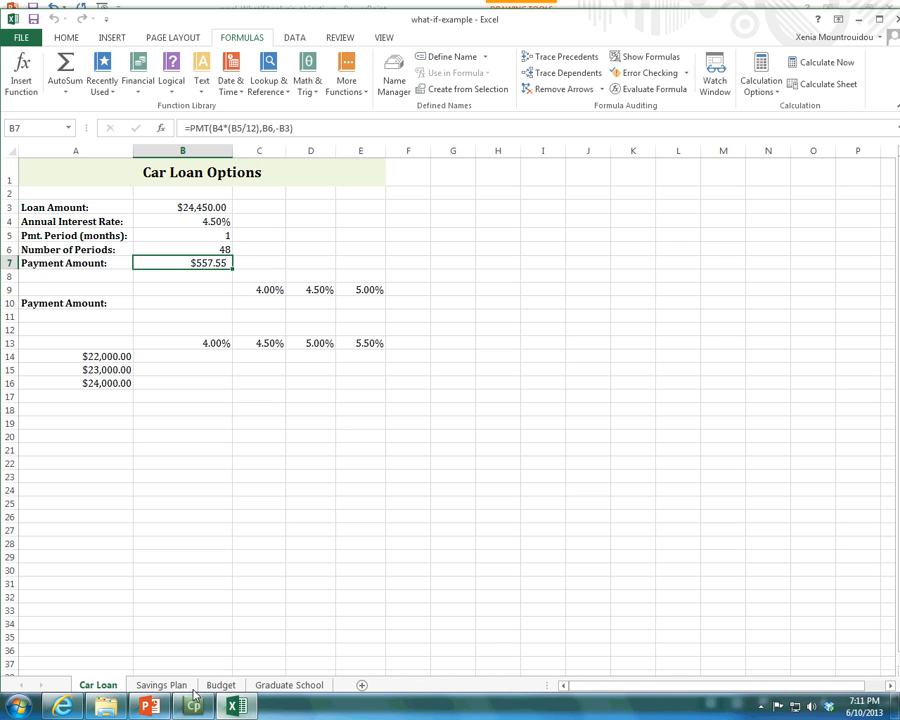
# Examine the annual interest rate in B4 and the substitution rates in C9:E9.
pyautogui.click(176, 222)
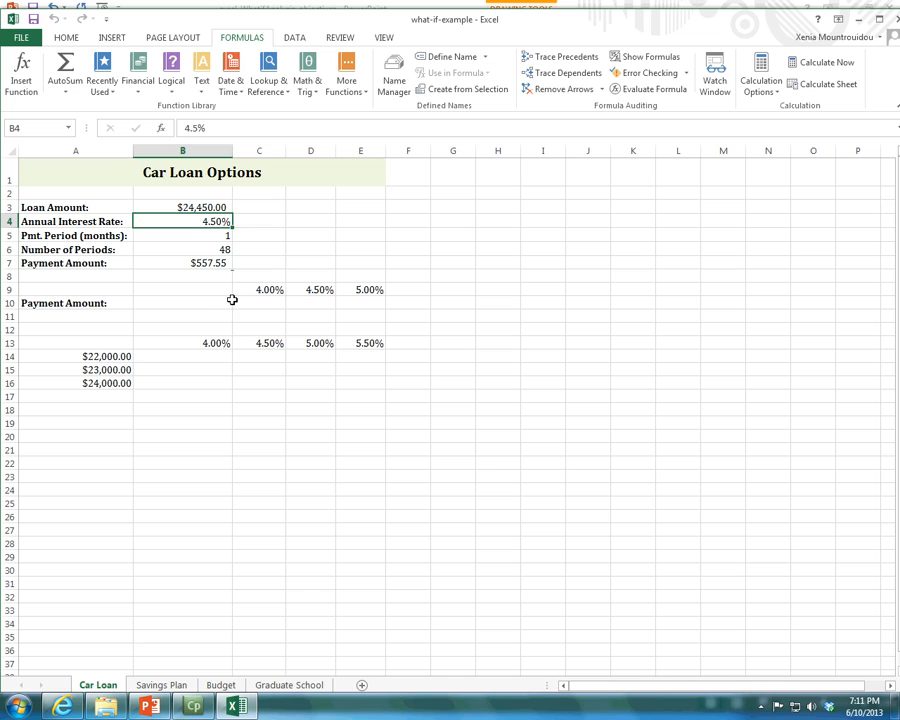
pyautogui.click(282, 291)
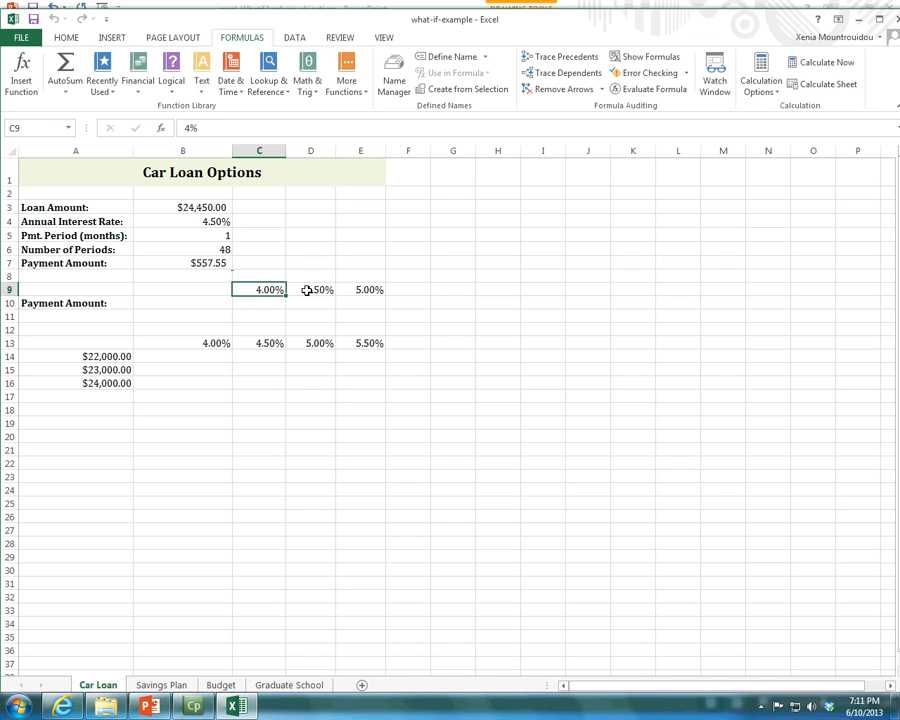
pyautogui.click(326, 289)
pyautogui.click(362, 290)
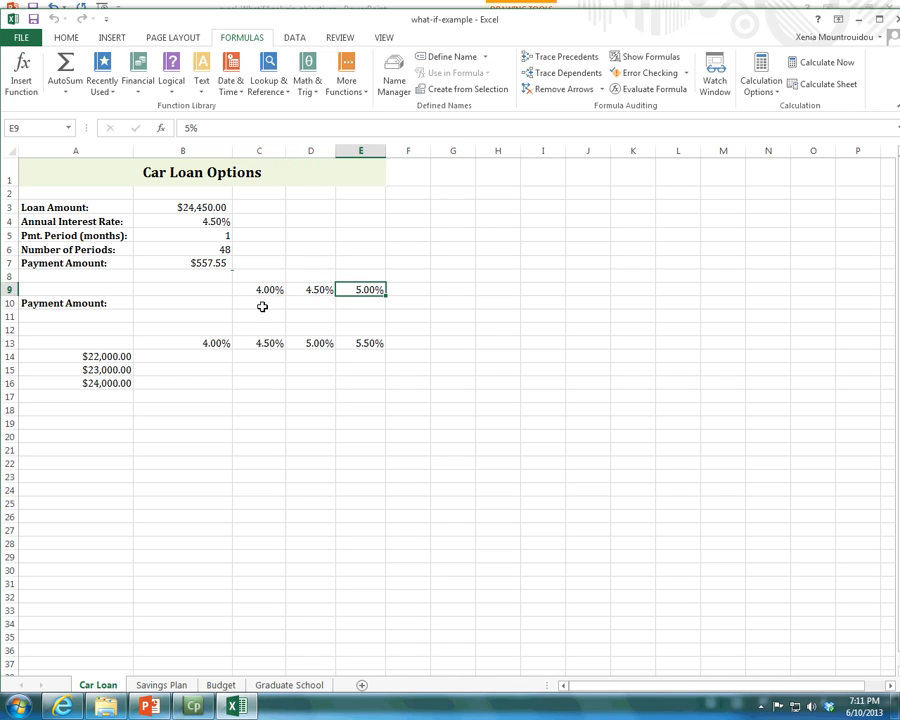
pyautogui.moveTo(247, 289); pyautogui.dragTo(361, 290)
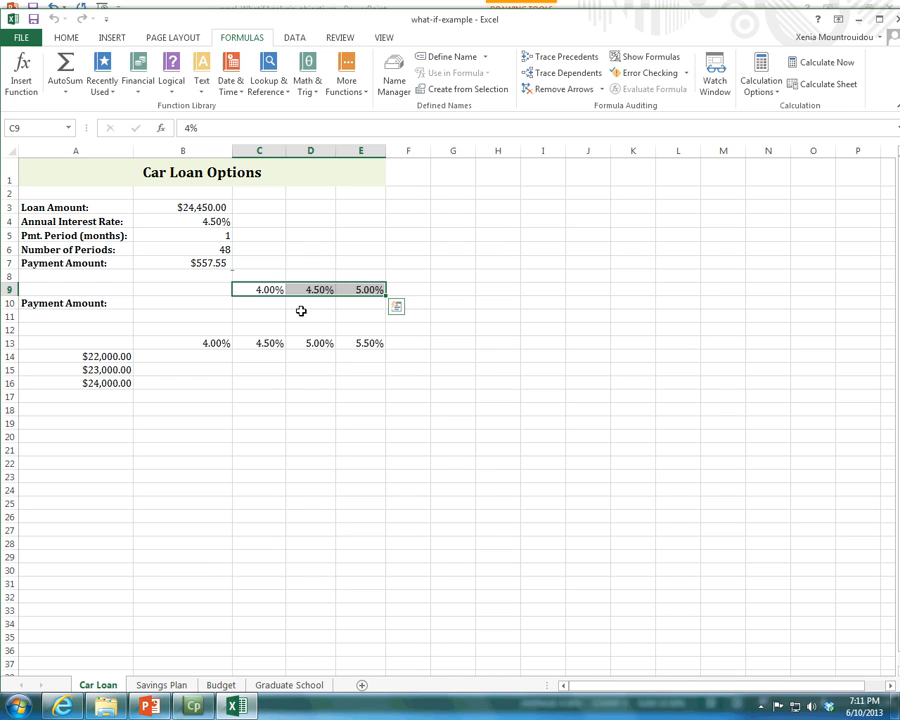
pyautogui.moveTo(252, 289); pyautogui.dragTo(379, 289)
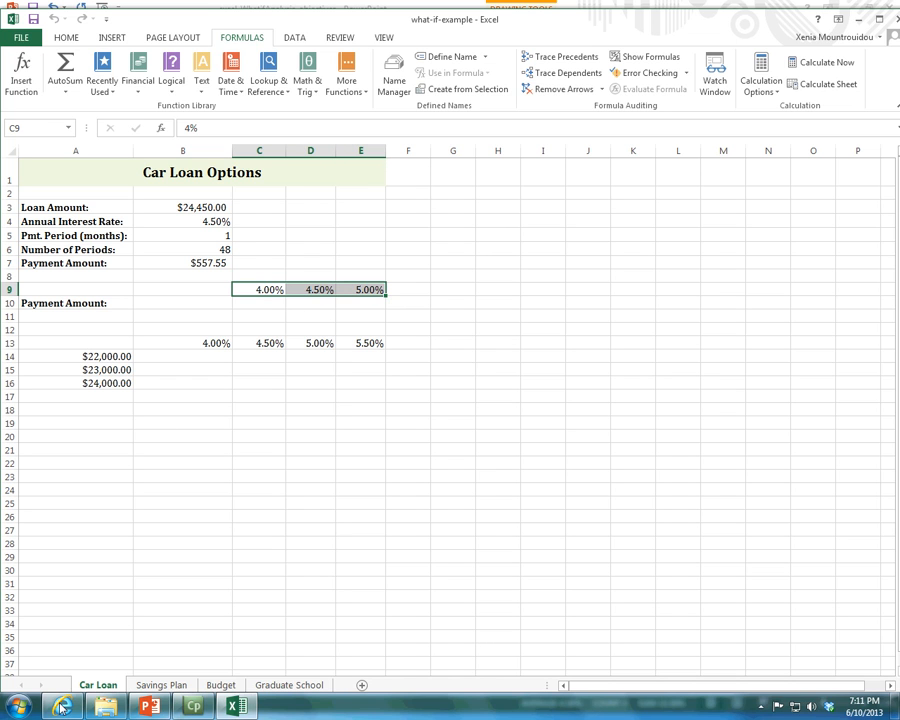
# Switch to PowerPoint, highlight step 2 about entering formulas in the first row or left column, and return to Excel.
pyautogui.click(149, 706)
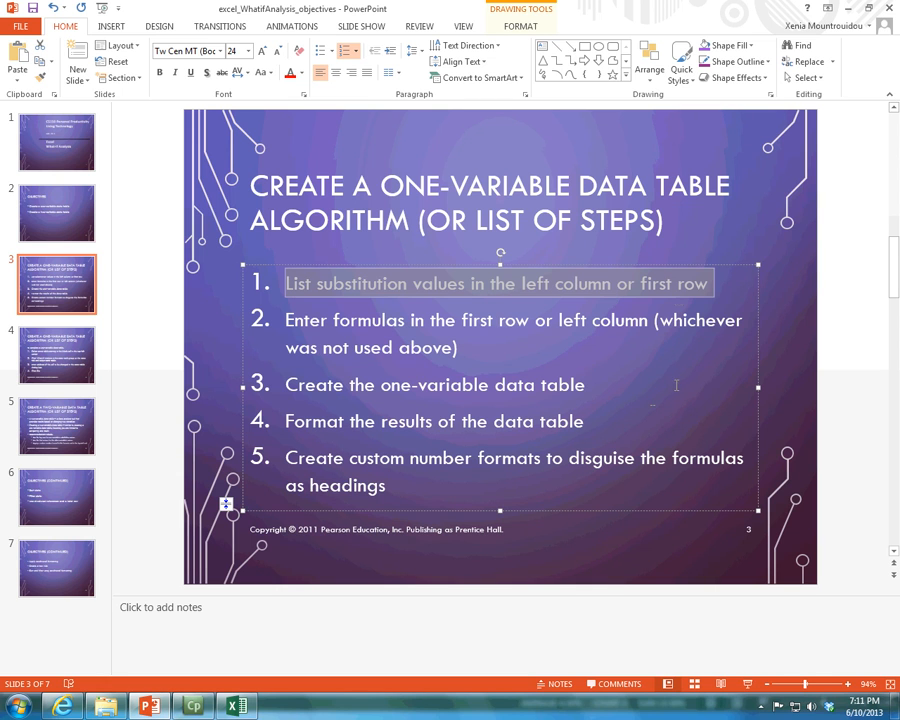
pyautogui.click(662, 286)
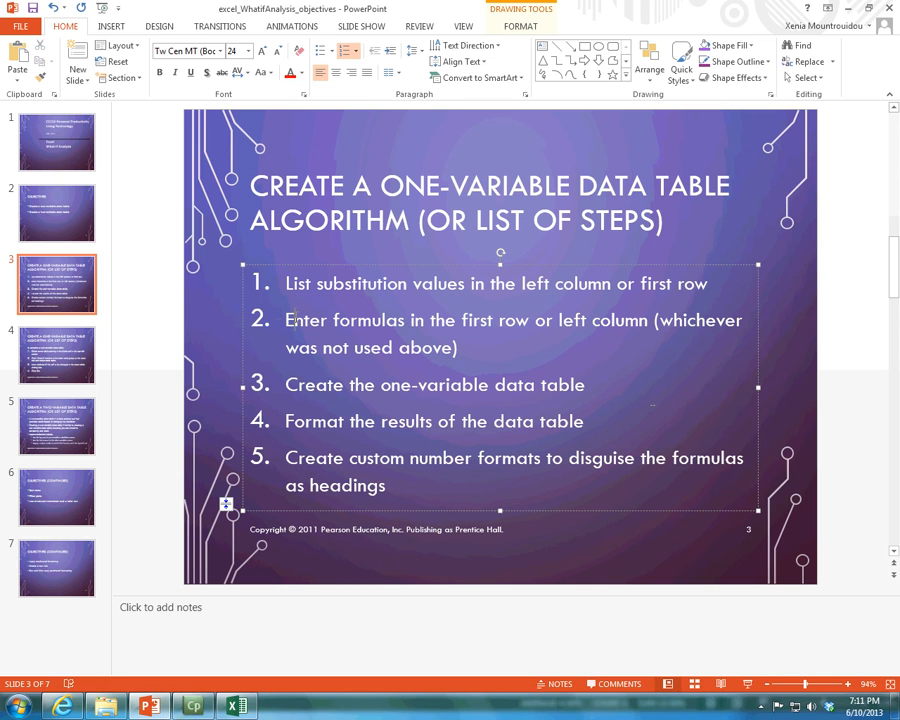
pyautogui.moveTo(286, 320); pyautogui.dragTo(625, 323)
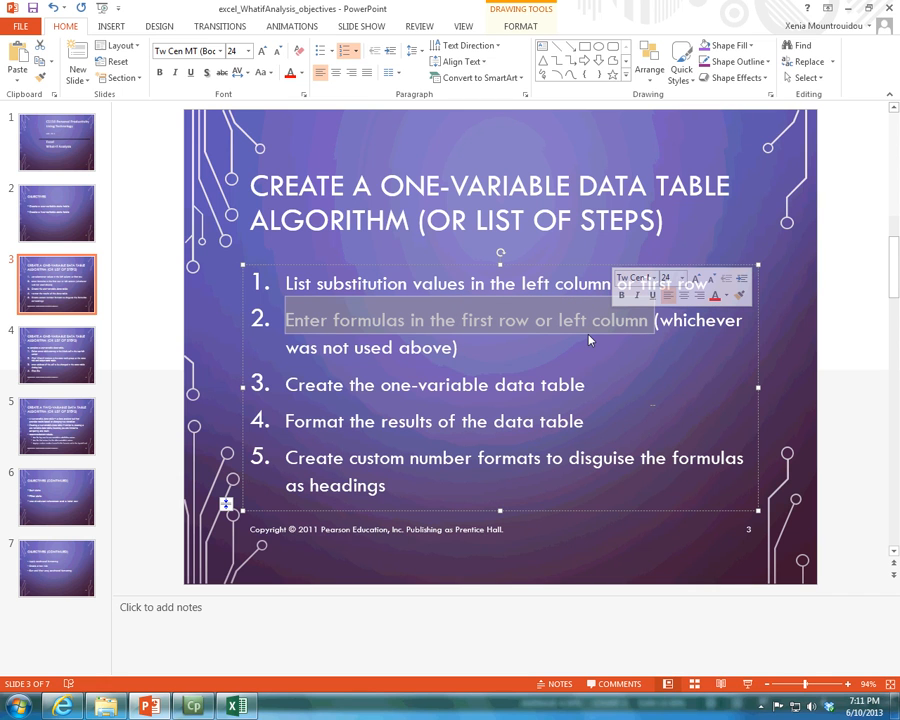
pyautogui.click(236, 705)
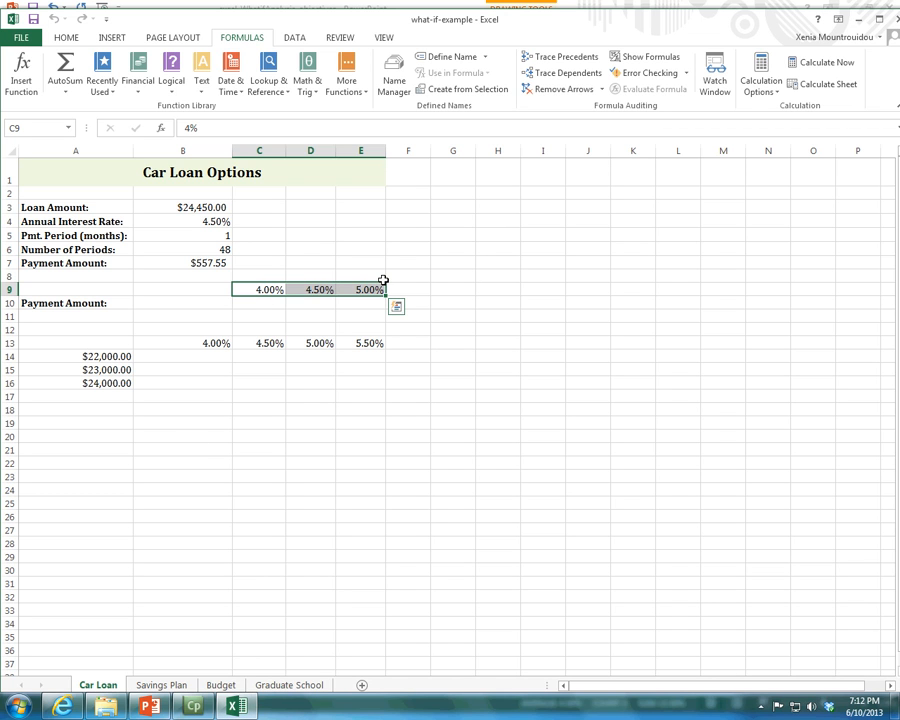
pyautogui.click(197, 300)
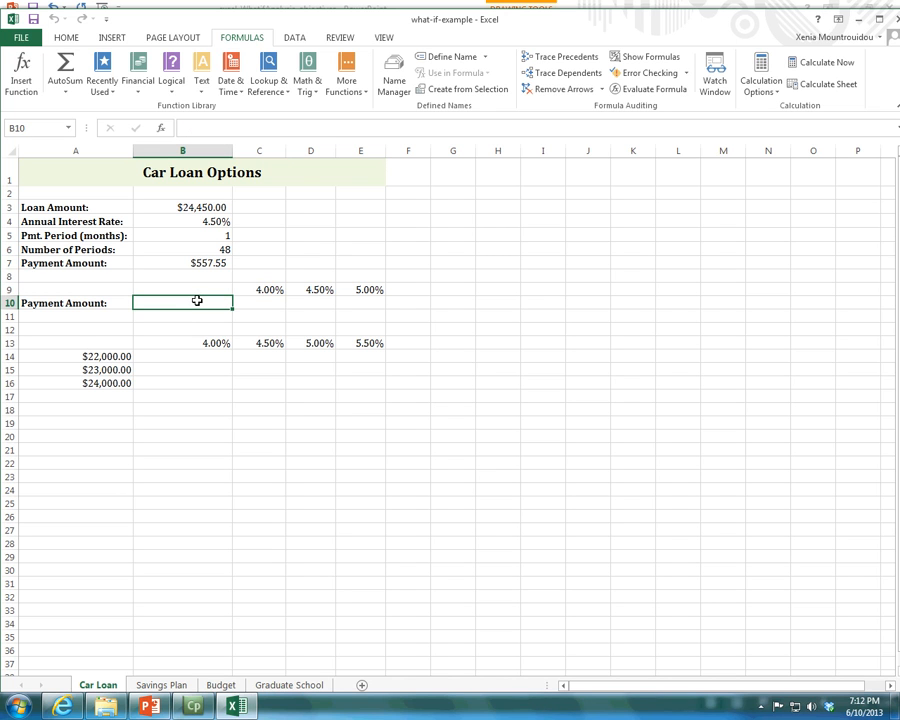
pyautogui.click(218, 262)
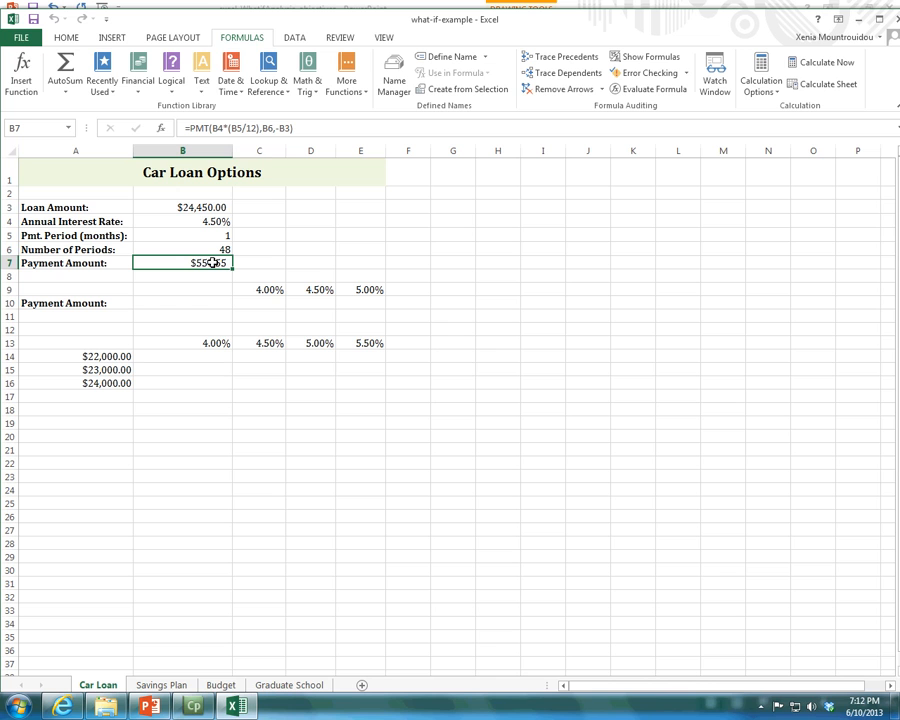
pyautogui.moveTo(298, 129); pyautogui.dragTo(138, 136)
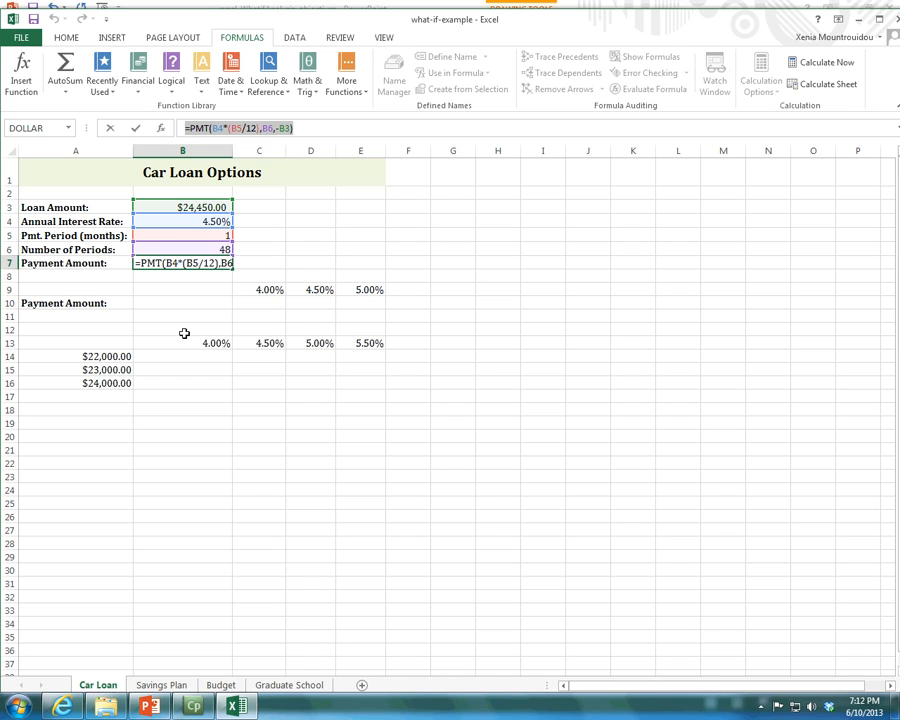
pyautogui.hotkey('ctrl', 'x')
pyautogui.write('=')
pyautogui.click(212, 300)
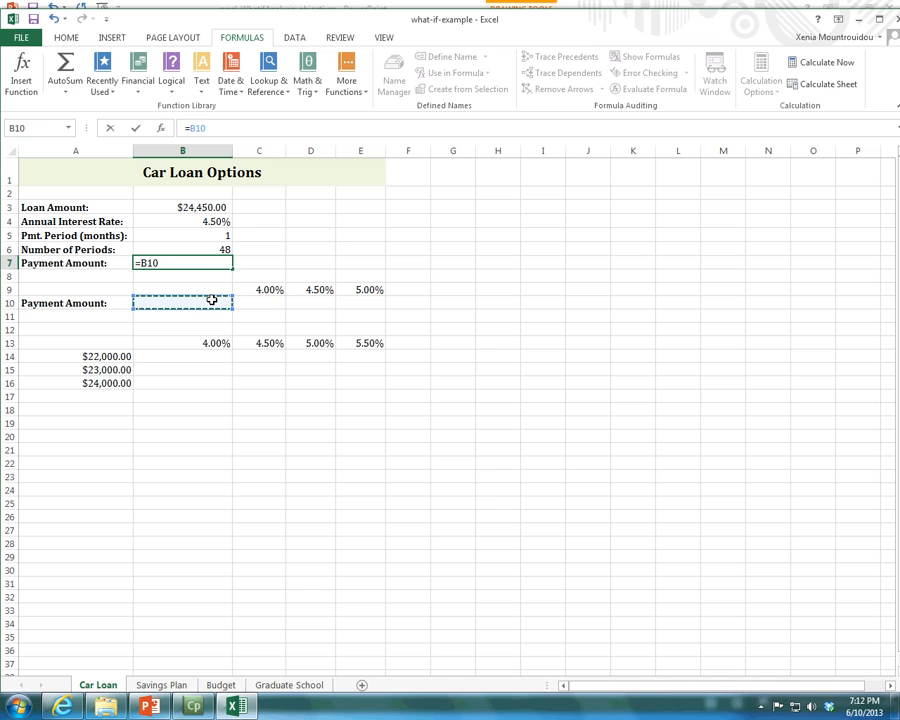
pyautogui.press('Escape')
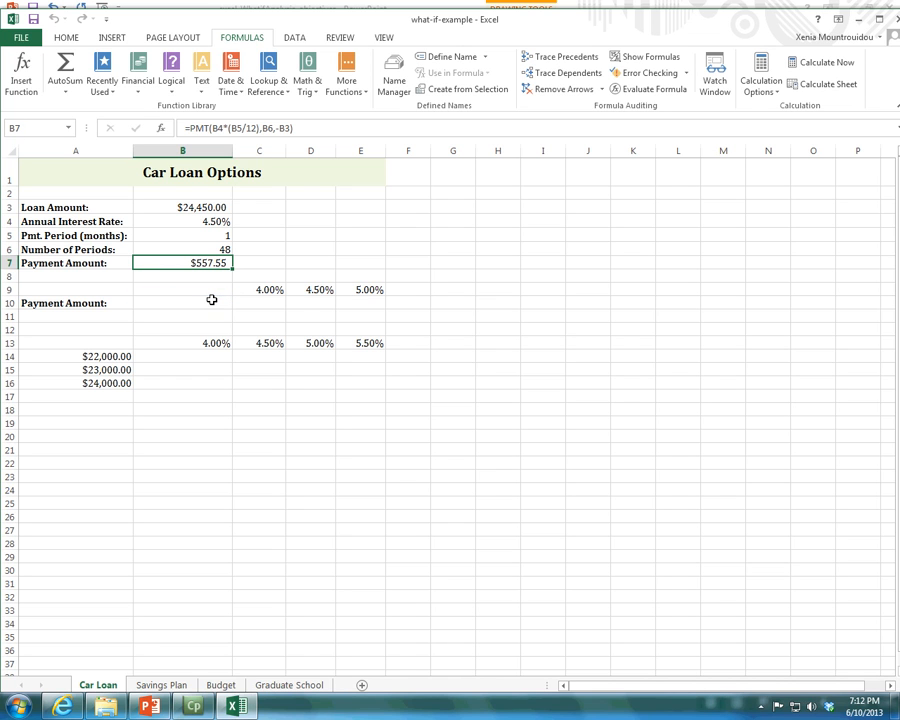
# Enter the formula =B7 in B10 to reference the payment amount, and check it against the source cell.
pyautogui.click(212, 300)
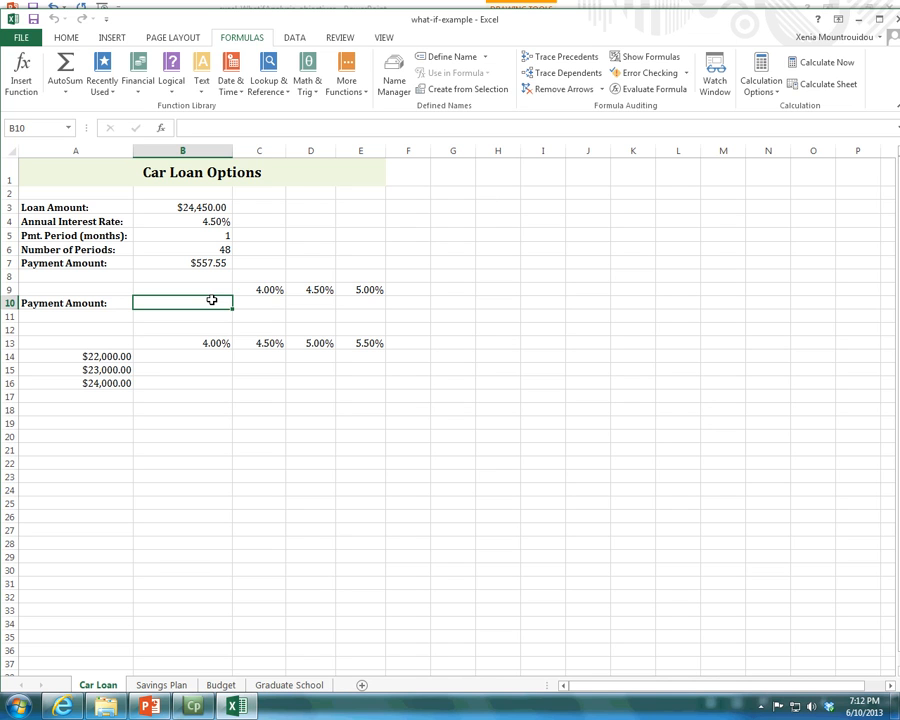
pyautogui.write('=')
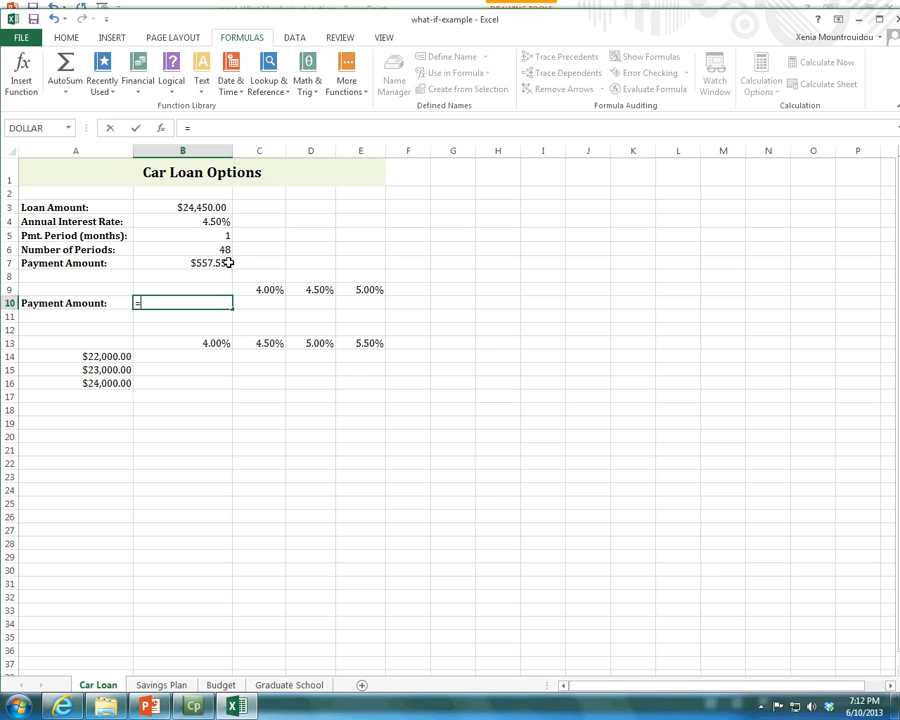
pyautogui.click(218, 262)
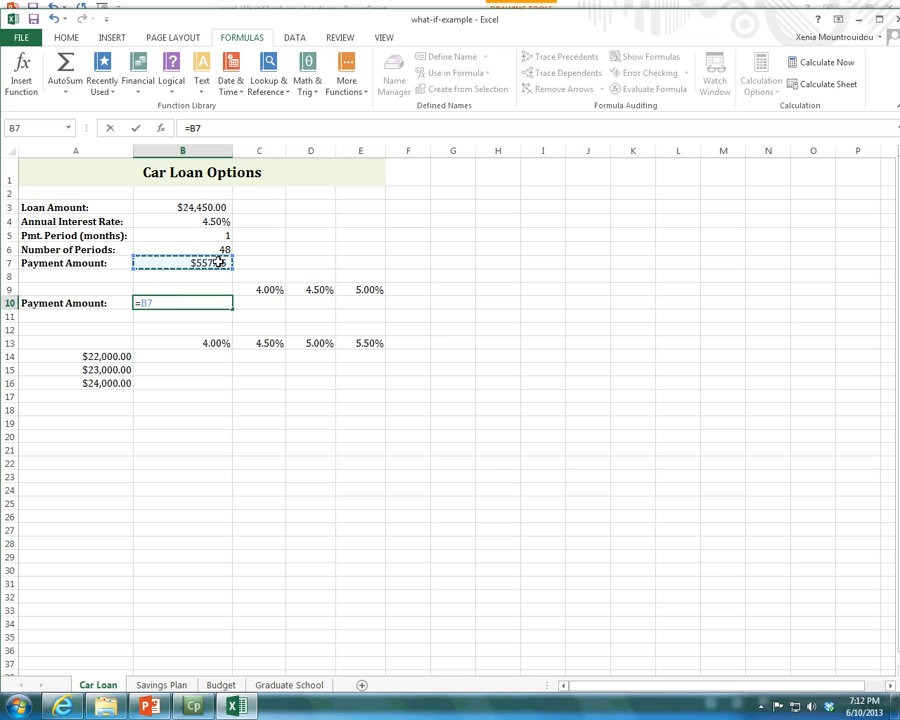
pyautogui.press('Return')
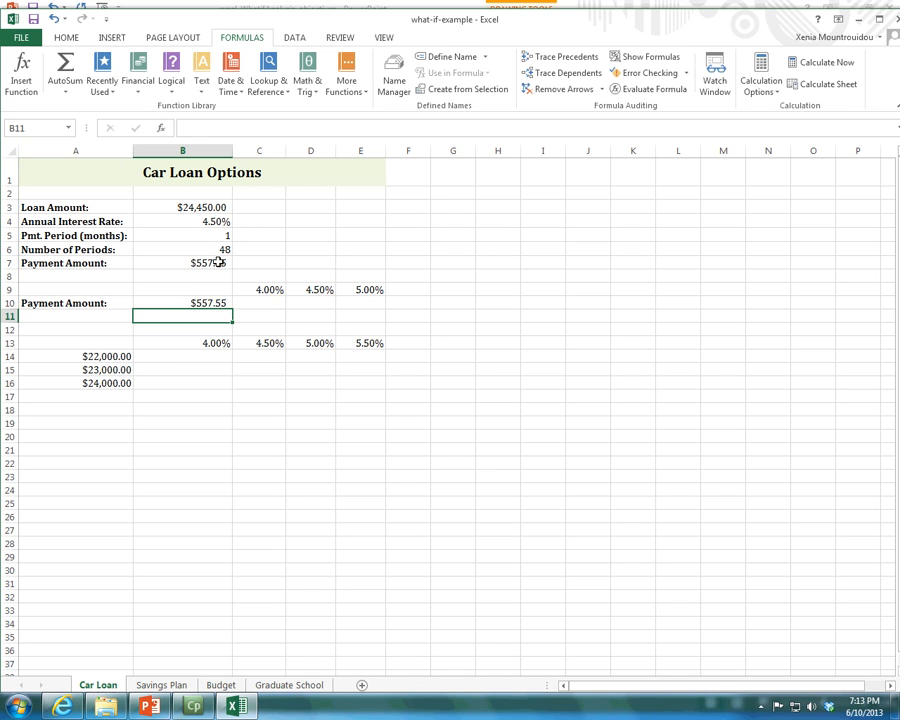
pyautogui.press('Up')
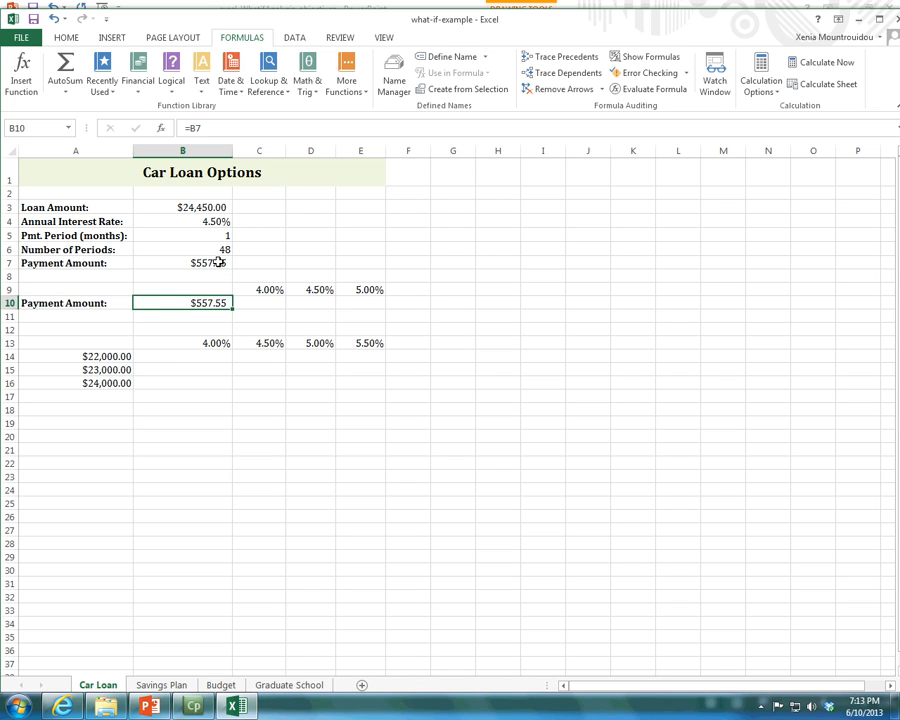
pyautogui.press('Up')
pyautogui.press('Up')
pyautogui.press('Up')
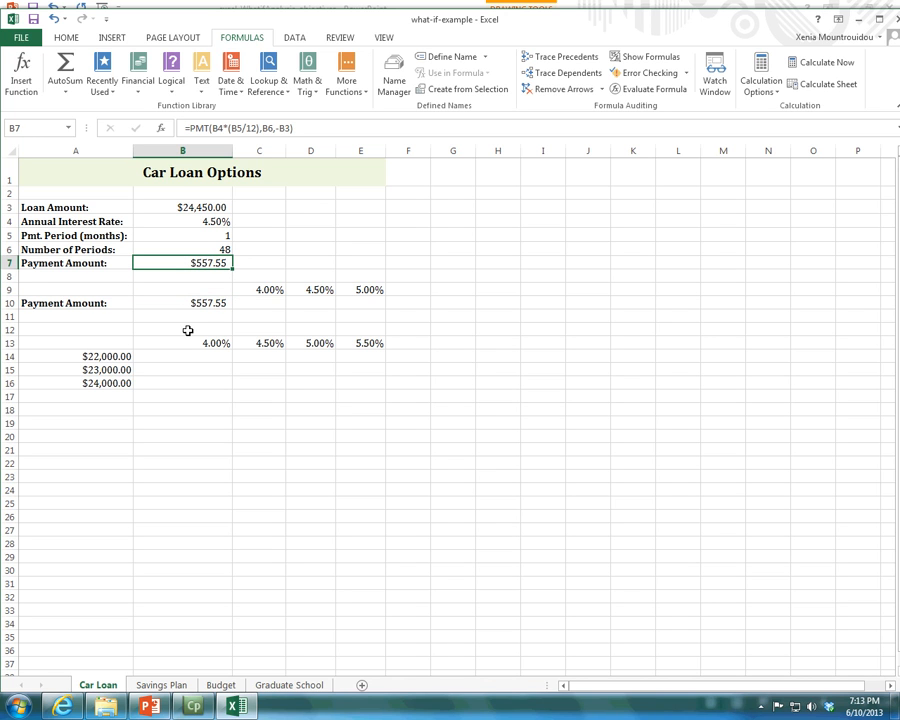
# Switch to PowerPoint and highlight step 3, creating the one-variable data table, on the slide.
pyautogui.click(146, 706)
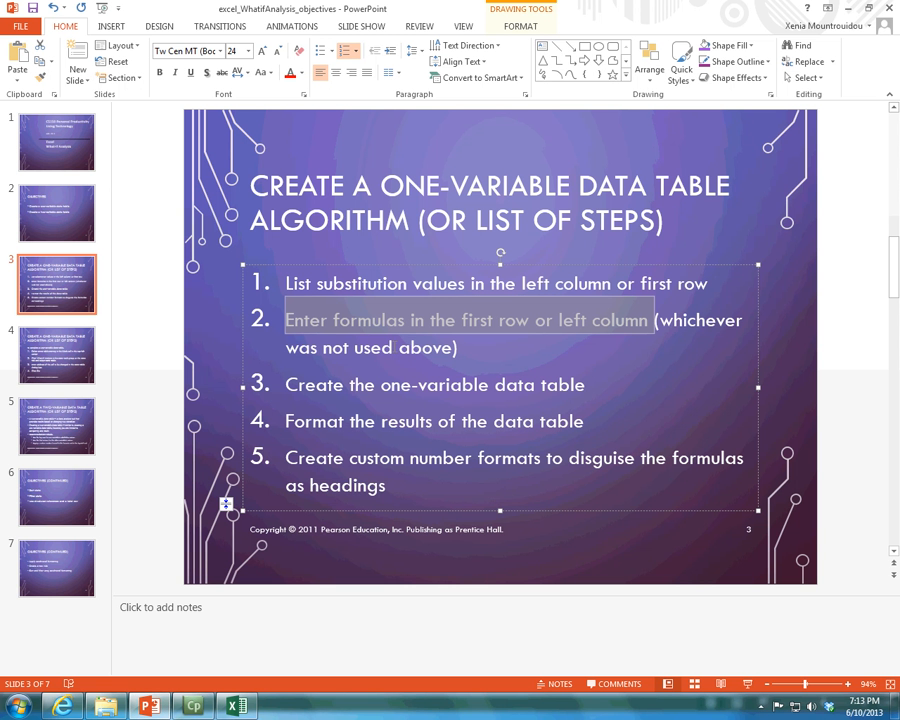
pyautogui.click(286, 384)
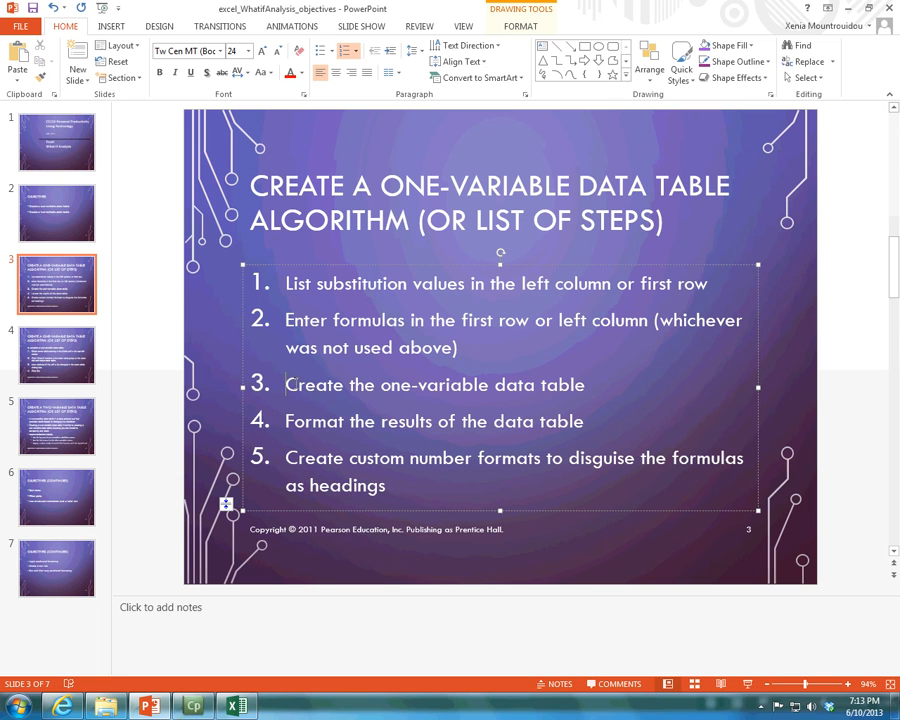
pyautogui.moveTo(286, 384); pyautogui.dragTo(600, 369)
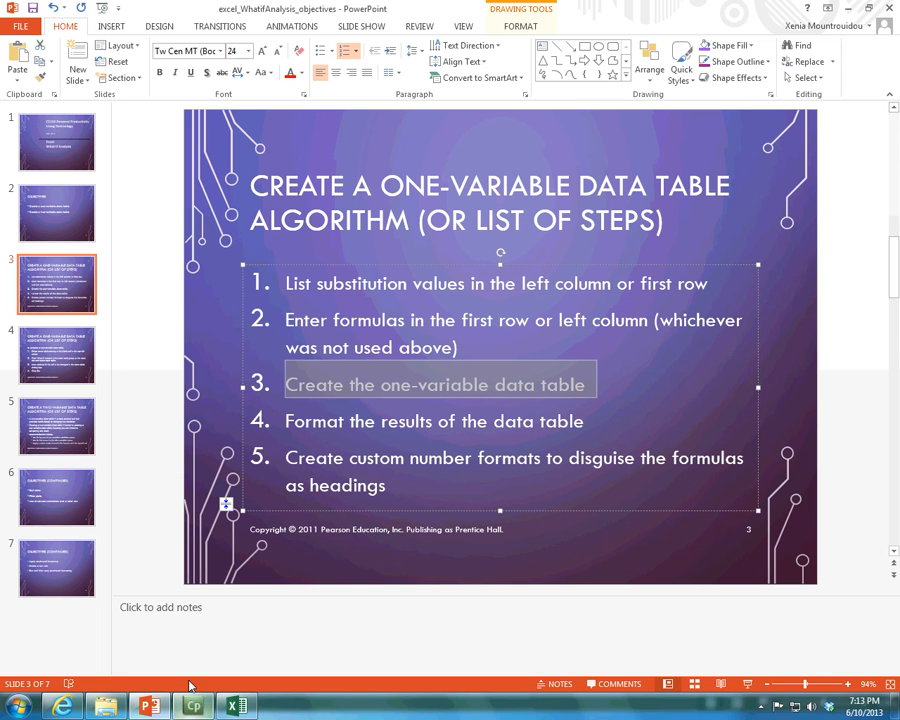
# Show slide 4 and highlight its detailed instructions for completing a one-variable data table.
pyautogui.click(43, 339)
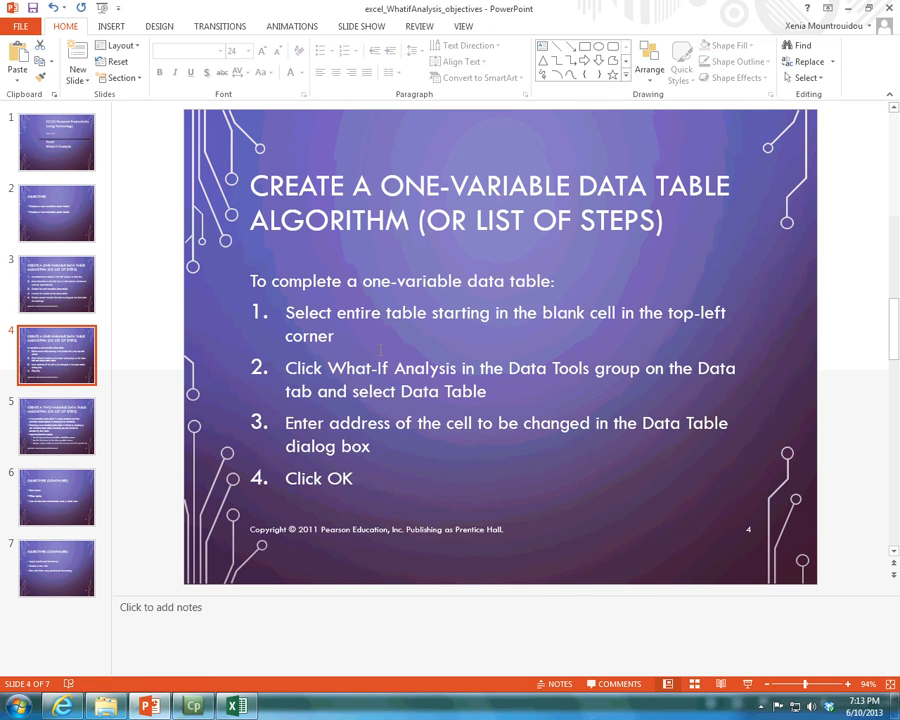
pyautogui.moveTo(250, 268); pyautogui.dragTo(385, 465)
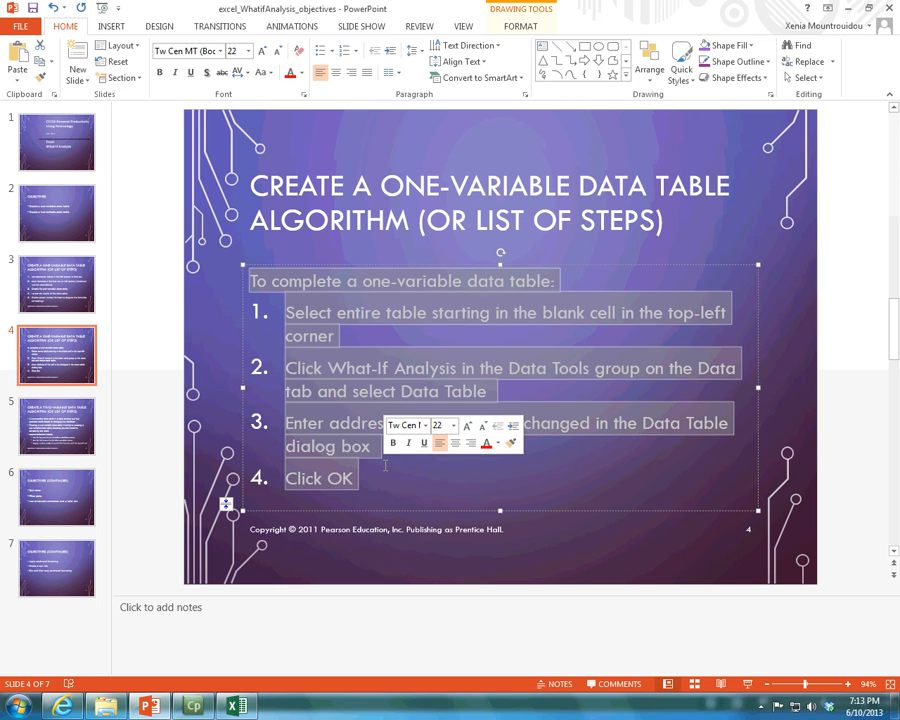
pyautogui.click(399, 456)
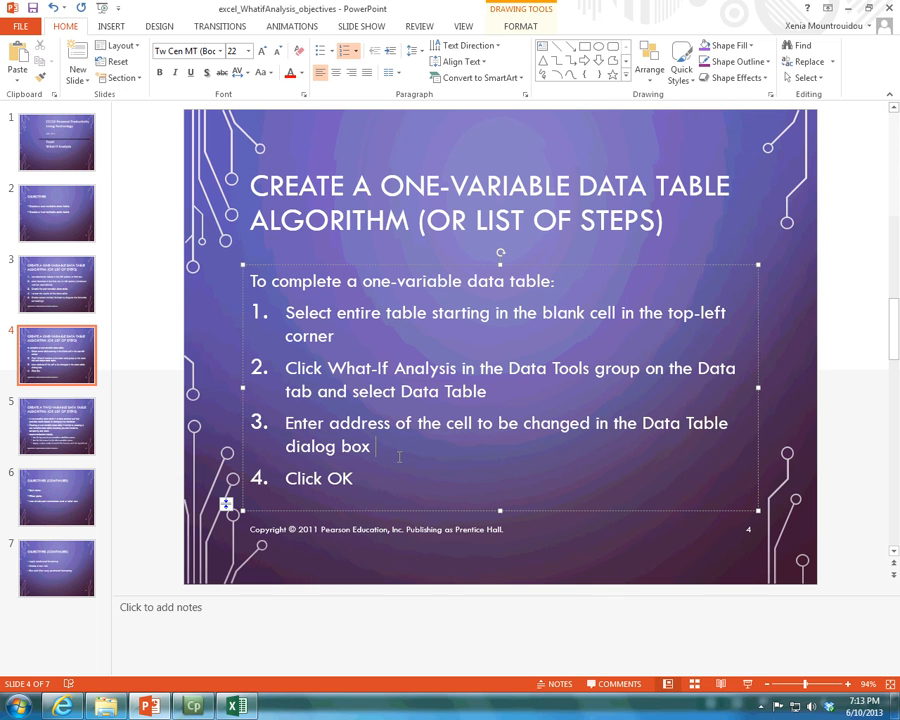
# Switch to Excel, select the whole table range B9:E10 from its blank corner cell, and recheck the instructions in PowerPoint before returning to Excel.
pyautogui.click(235, 708)
pyautogui.click(181, 290)
pyautogui.moveTo(181, 290); pyautogui.dragTo(344, 300)
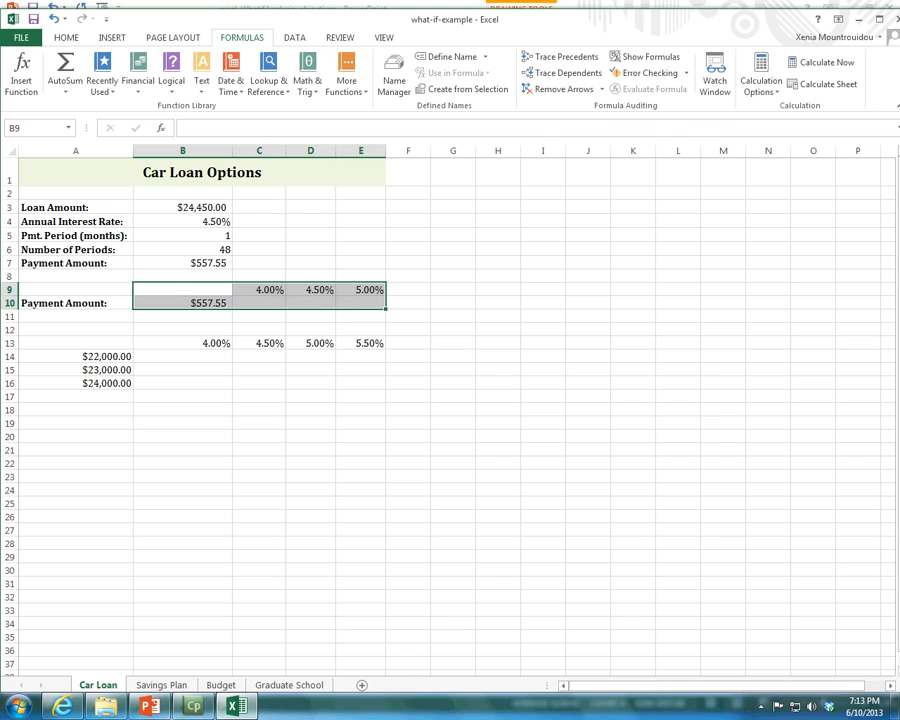
pyautogui.hotkey('alt', 'Tab')
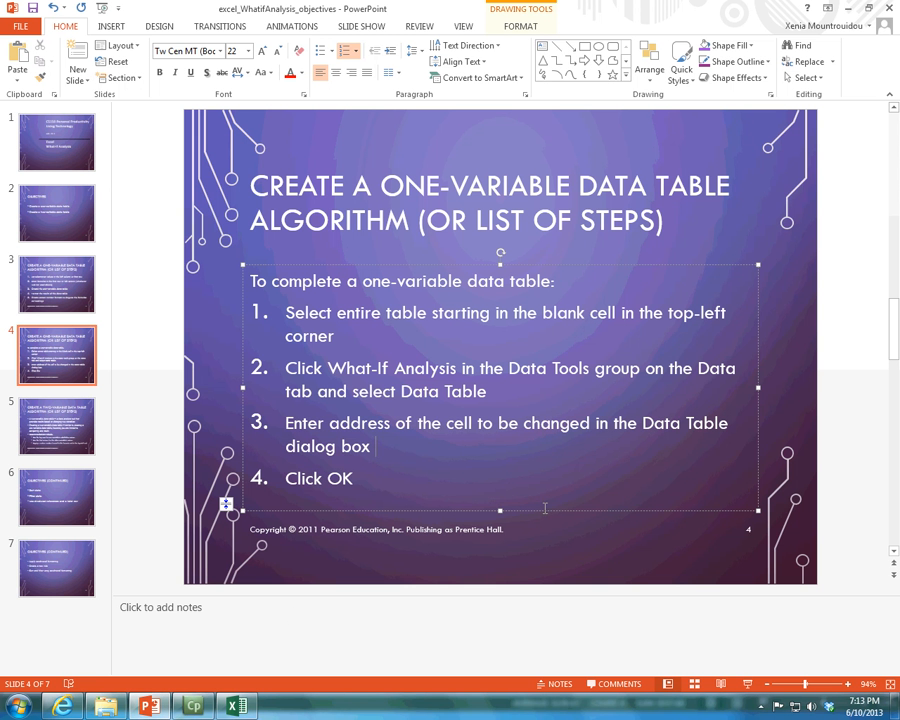
pyautogui.hotkey('alt', 'Tab')
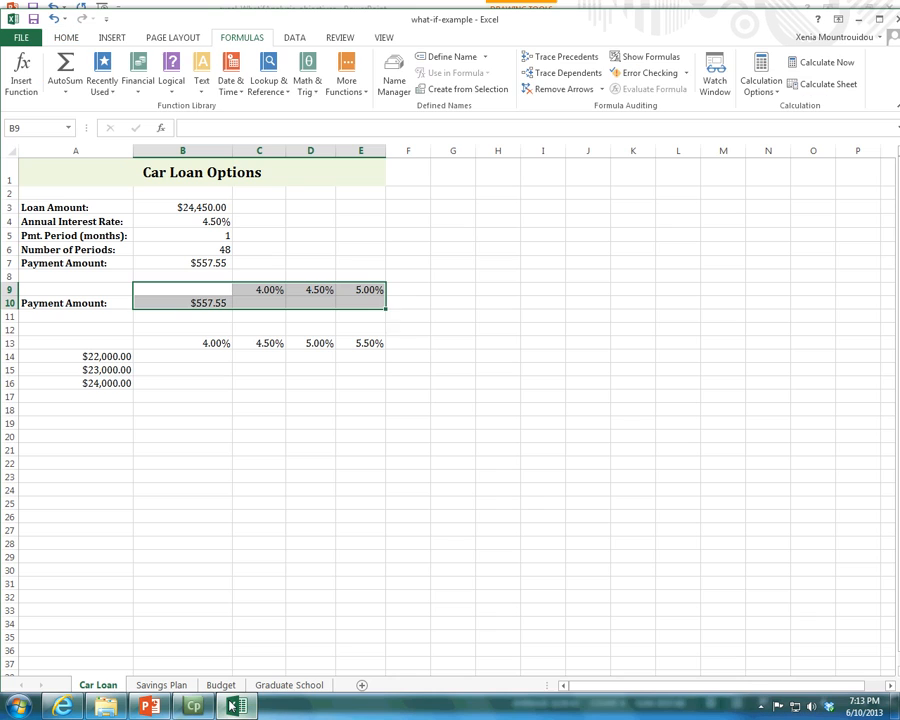
# Create a What-If Analysis data table on B9:E10 with B4 as the row input cell, consulting the PowerPoint instructions for the input cell.
pyautogui.click(295, 36)
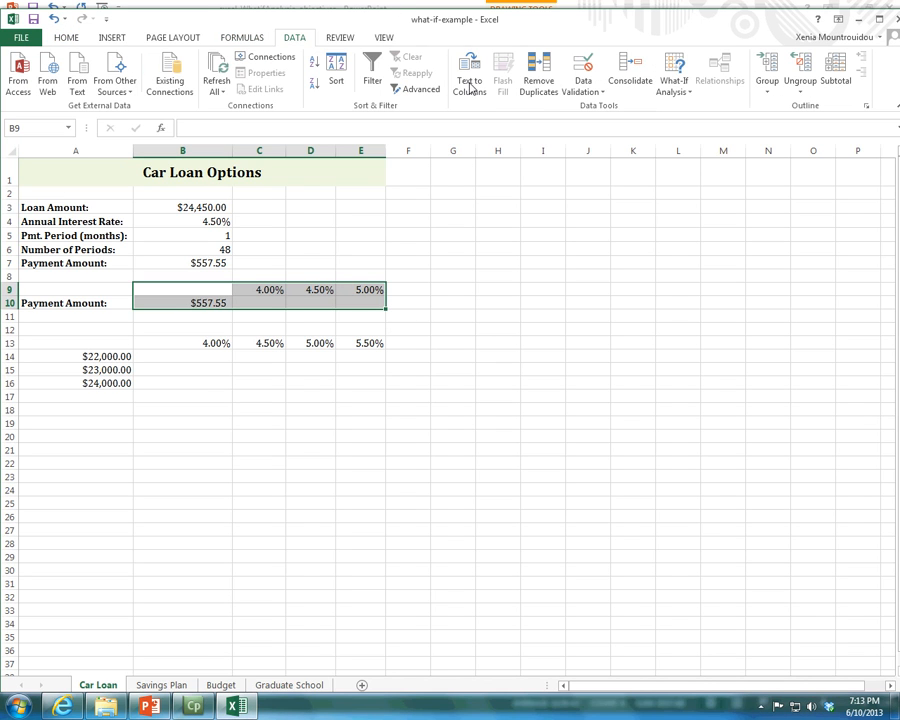
pyautogui.click(673, 88)
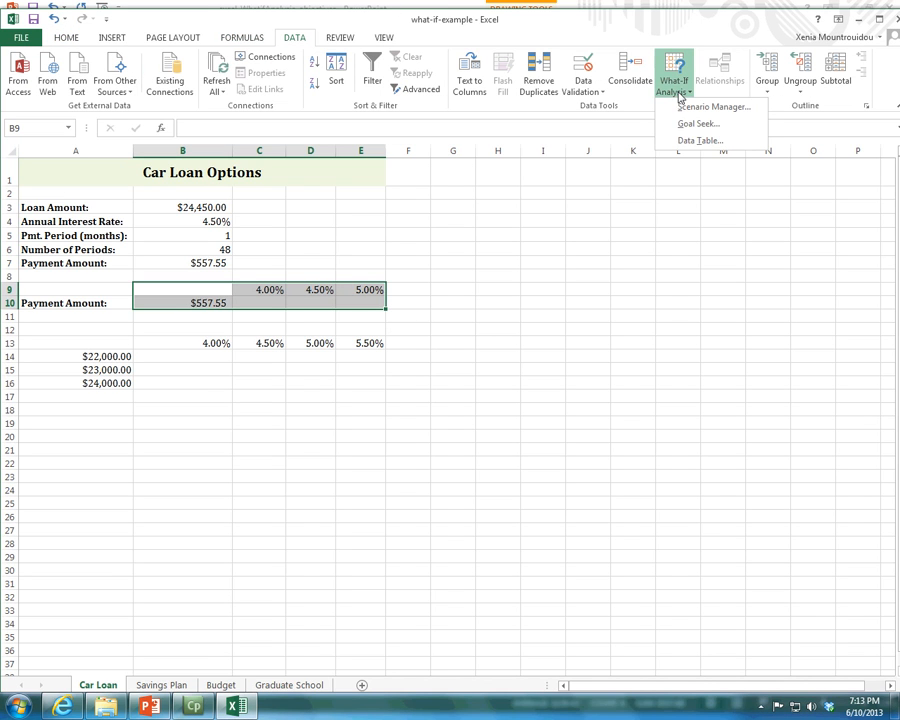
pyautogui.click(706, 143)
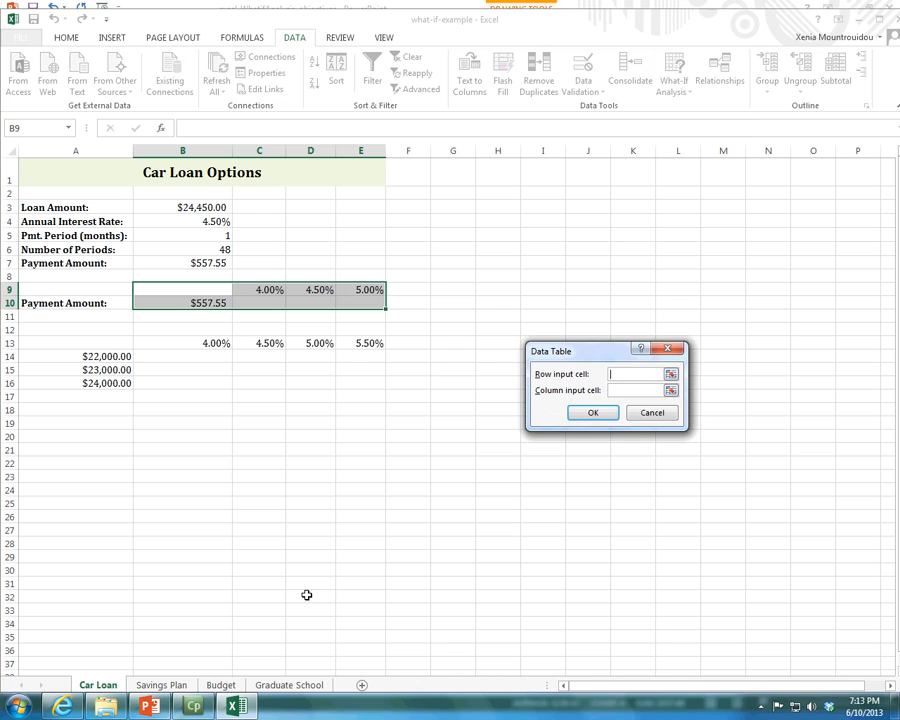
pyautogui.click(146, 707)
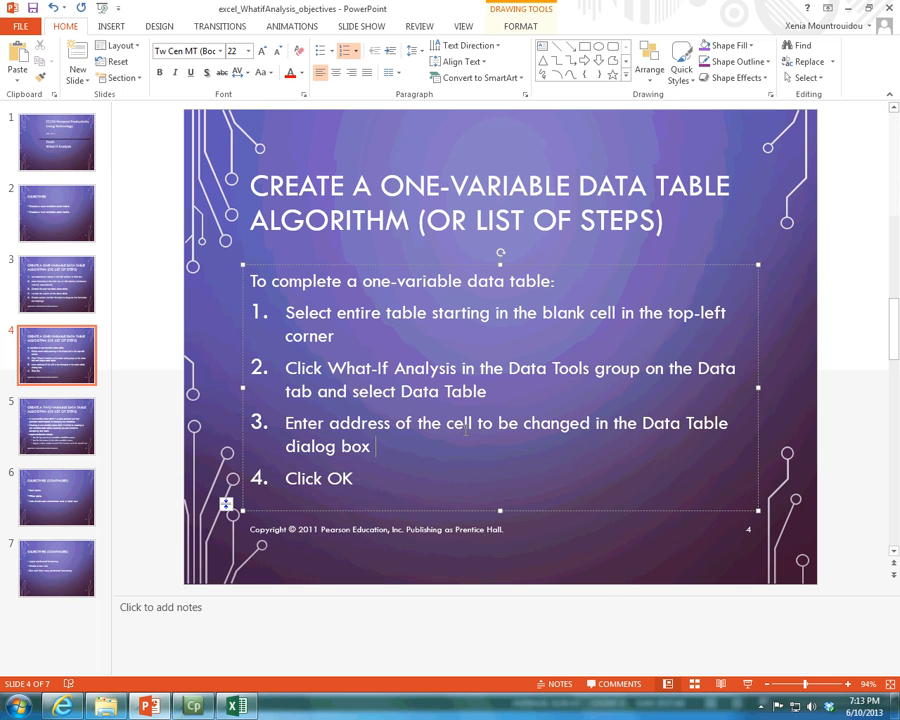
pyautogui.click(240, 707)
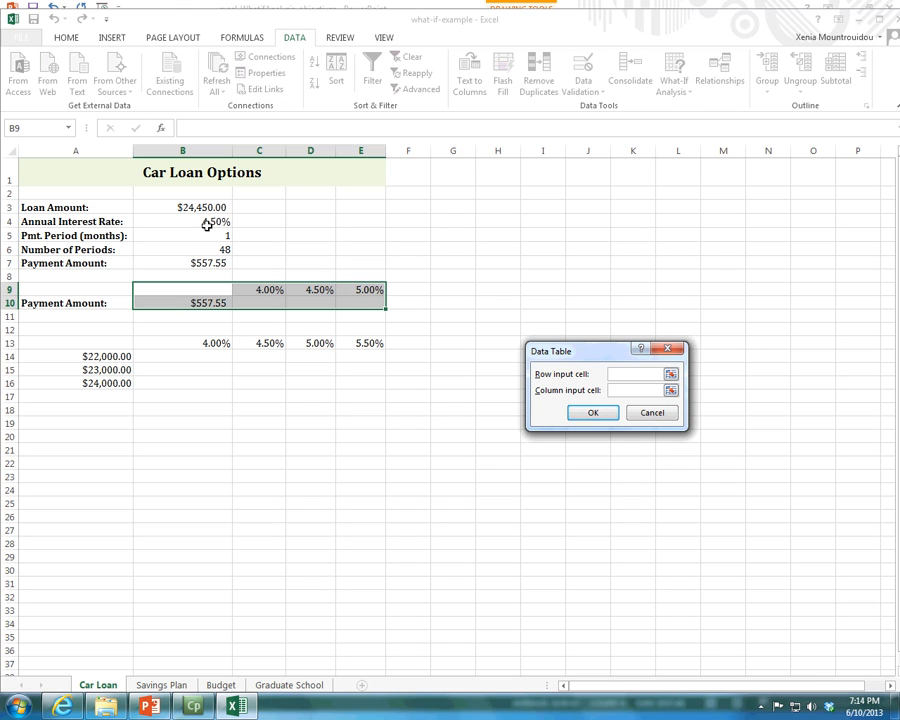
pyautogui.click(207, 224)
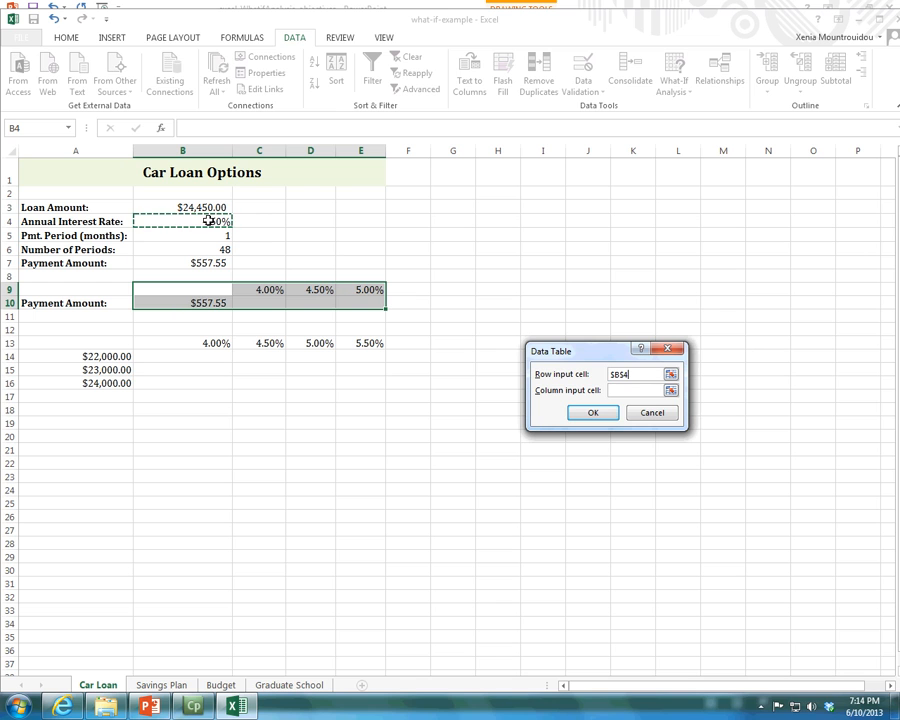
pyautogui.click(578, 413)
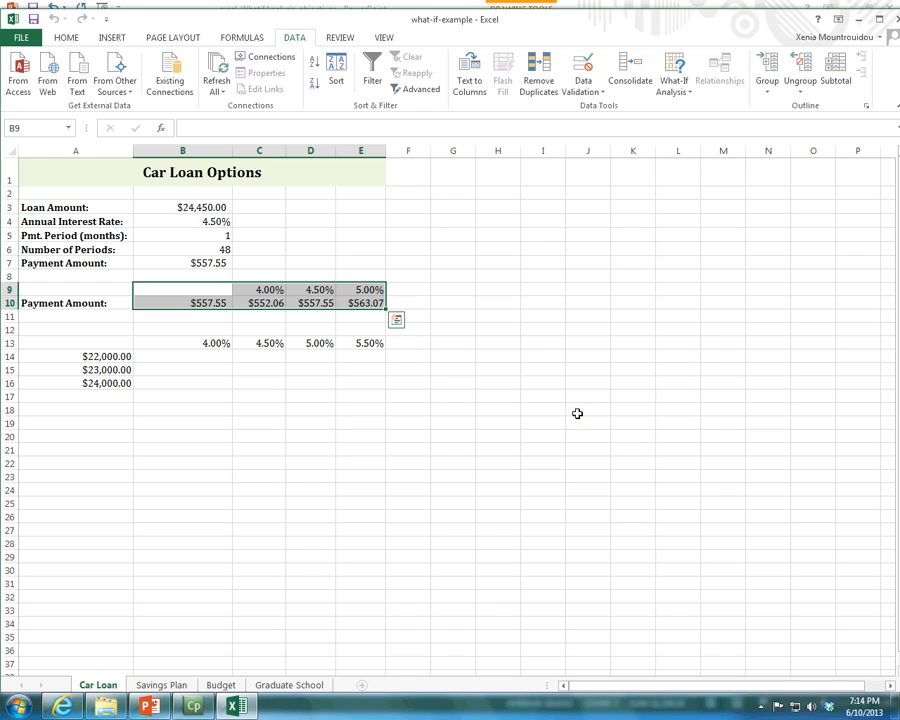
# Examine the substitution rates in C9:E9 and the calculated payments in C10:E10, pairing the 4.50% rate with its payment.
pyautogui.click(266, 290)
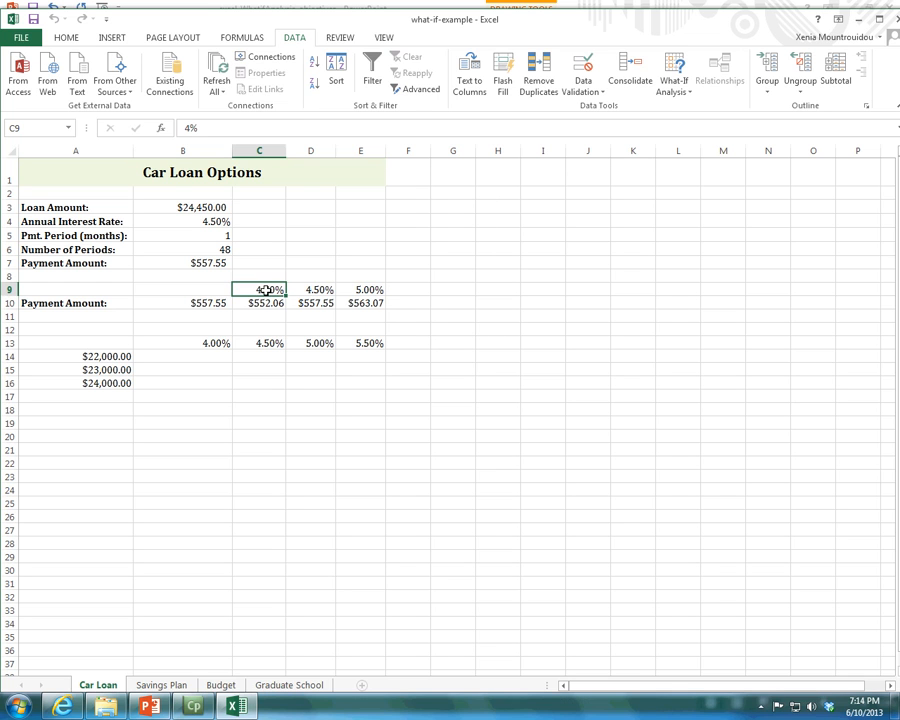
pyautogui.click(330, 290)
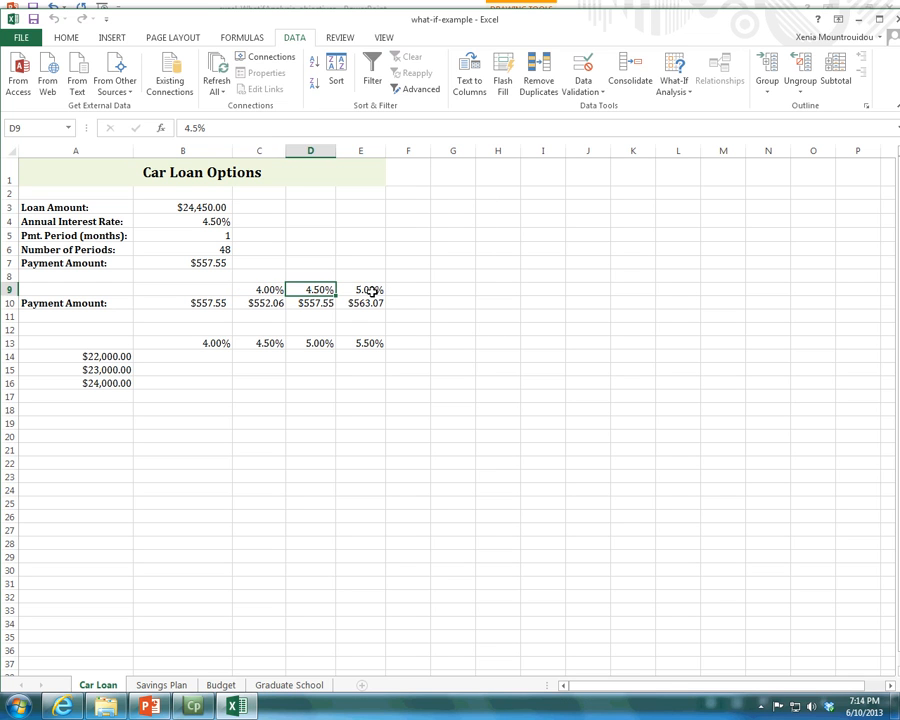
pyautogui.click(371, 291)
pyautogui.moveTo(262, 303); pyautogui.dragTo(374, 300)
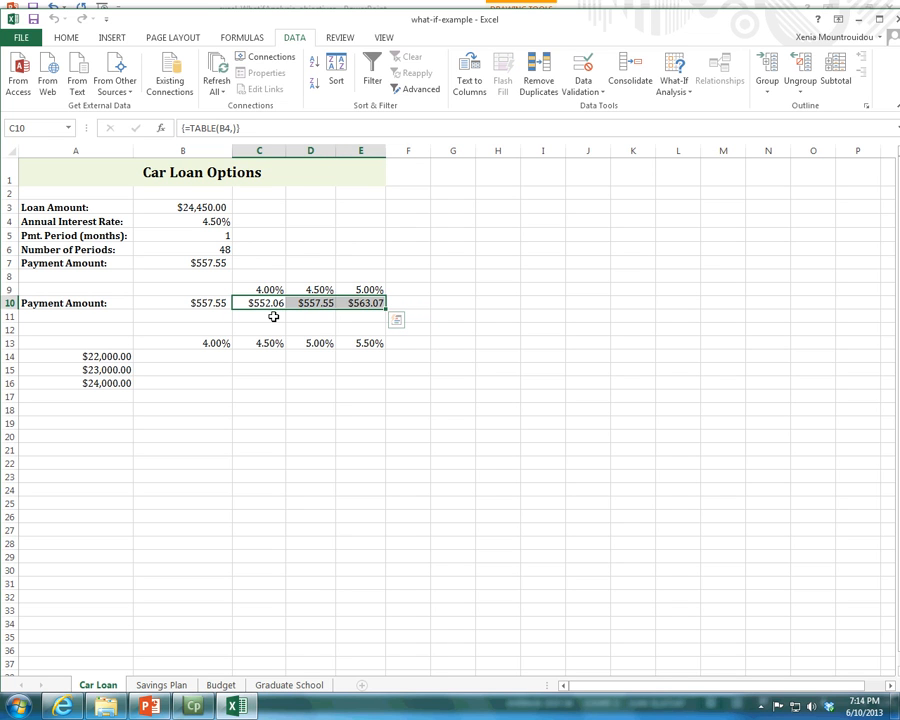
pyautogui.click(321, 289)
pyautogui.moveTo(321, 289); pyautogui.dragTo(322, 300)
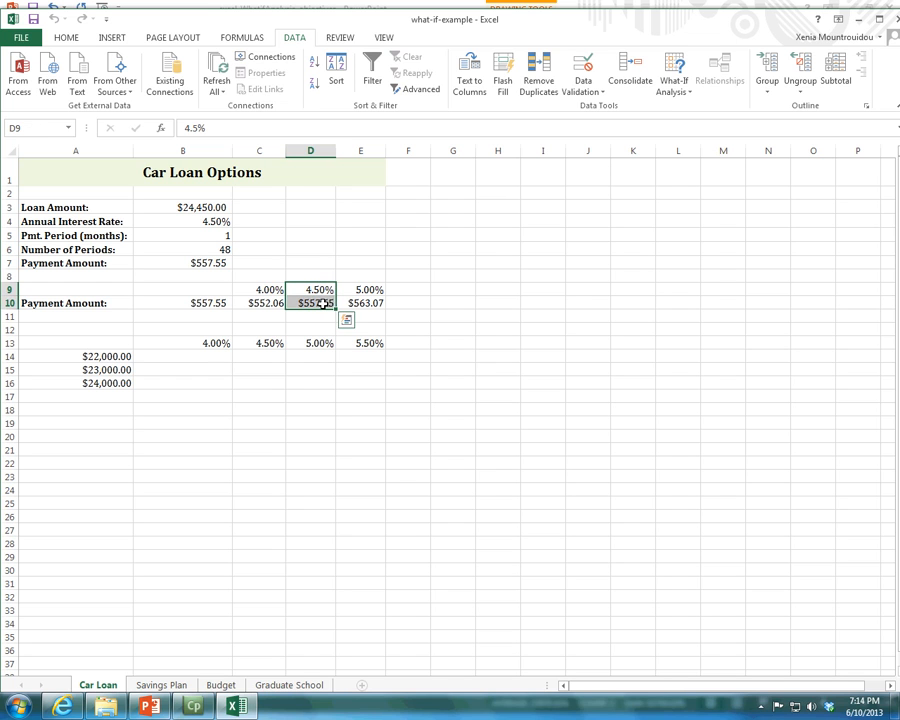
# Compare the original payment in B7 and rate in B4 with the data table's rates and payments in columns C to E.
pyautogui.click(219, 263)
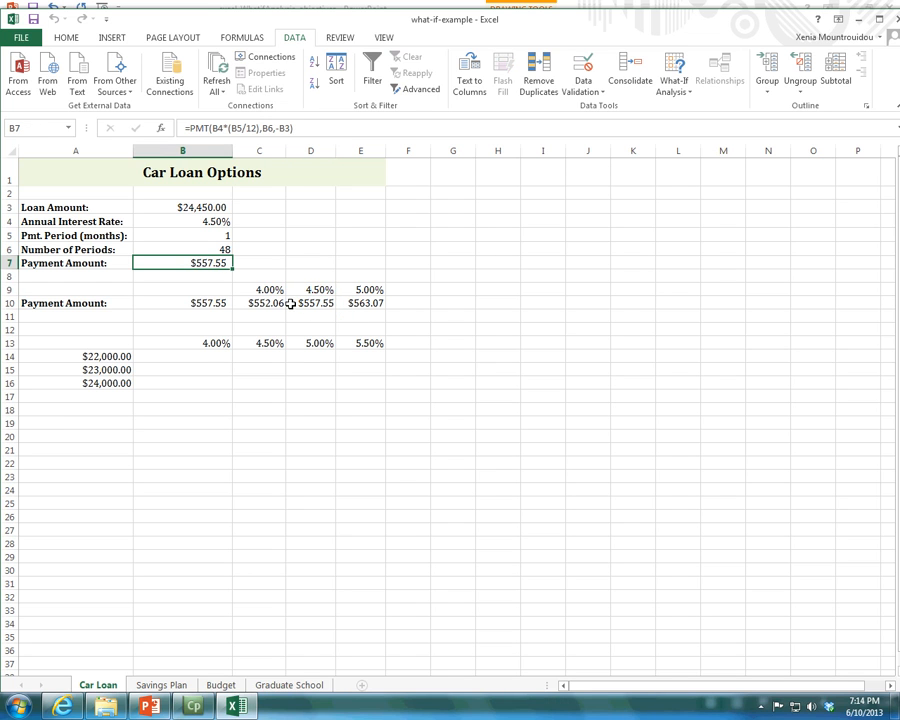
pyautogui.click(184, 222)
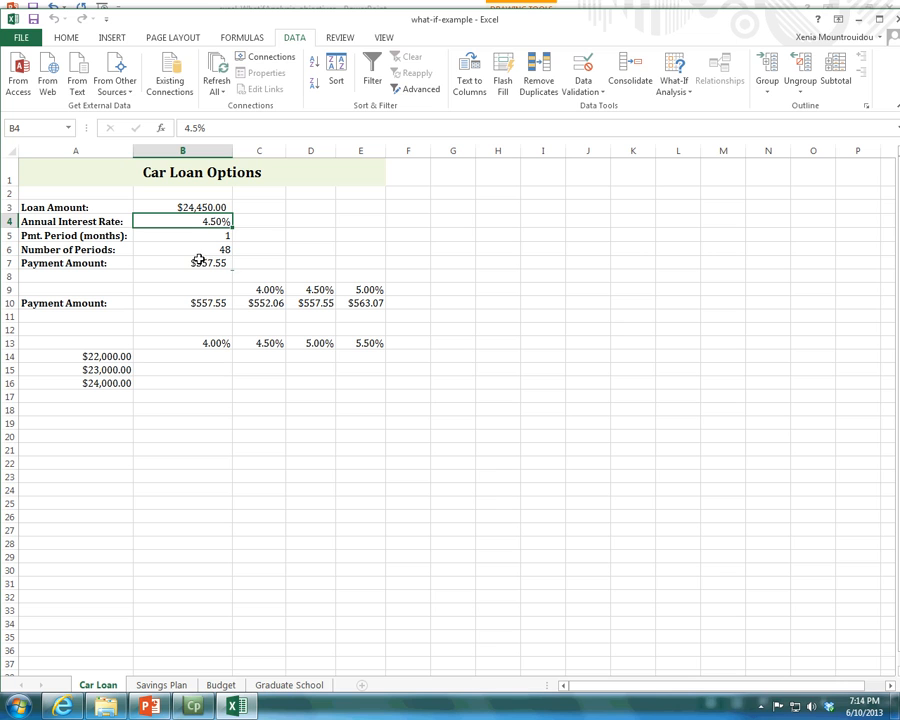
pyautogui.click(312, 290)
pyautogui.click(313, 303)
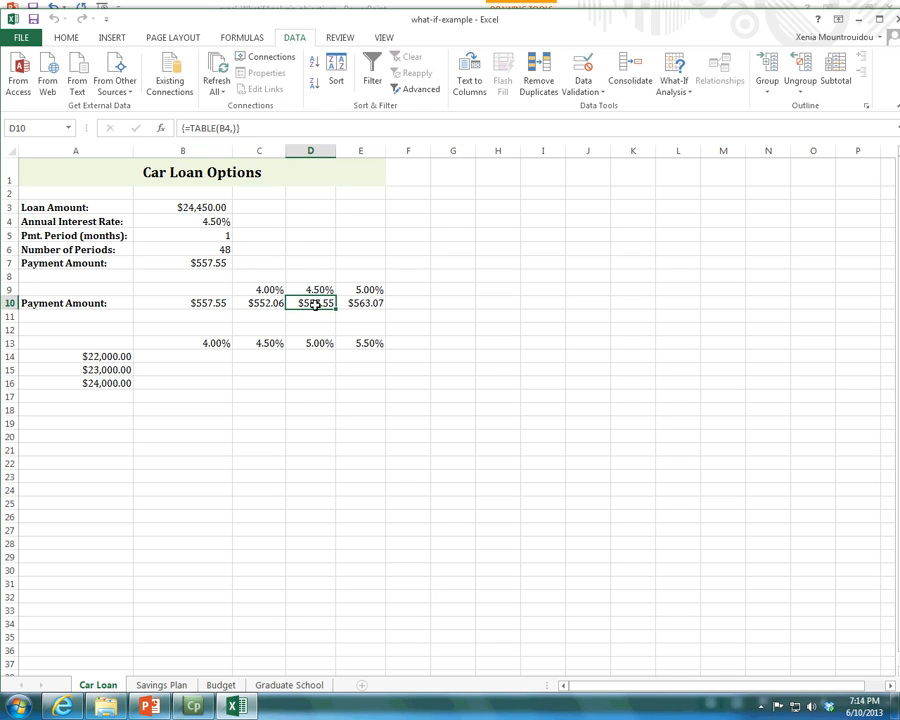
pyautogui.click(266, 290)
pyautogui.click(268, 302)
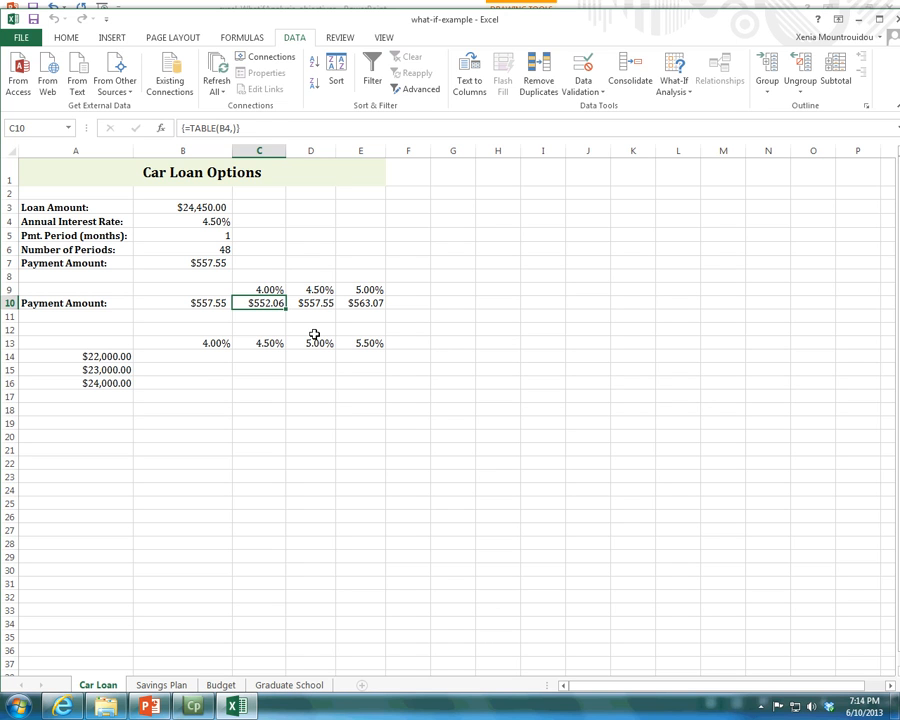
pyautogui.click(379, 299)
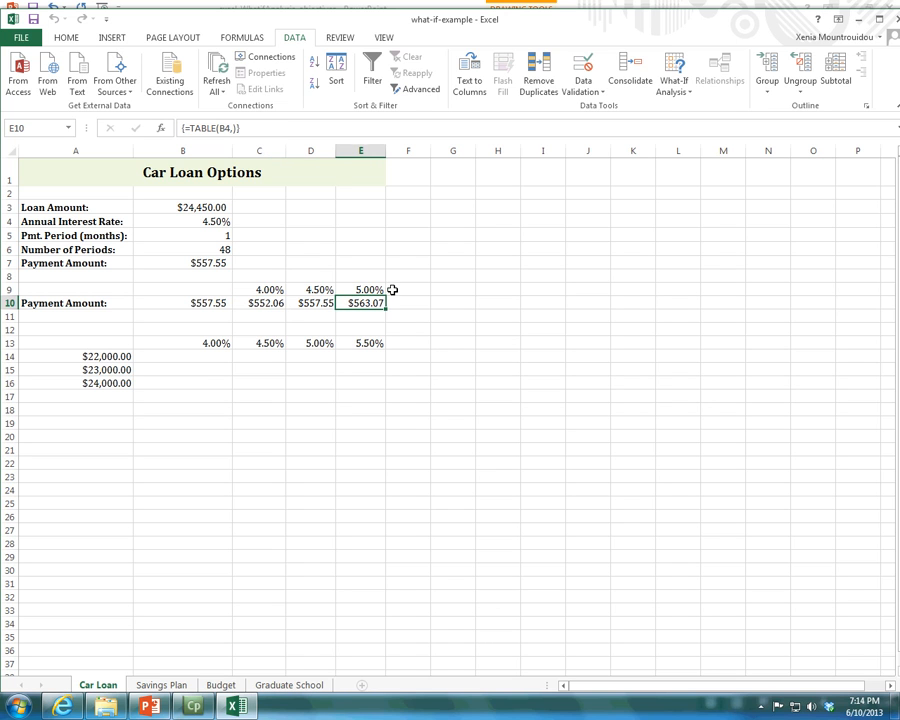
# Enter 6% as an additional substitution rate in F9.
pyautogui.click(398, 288)
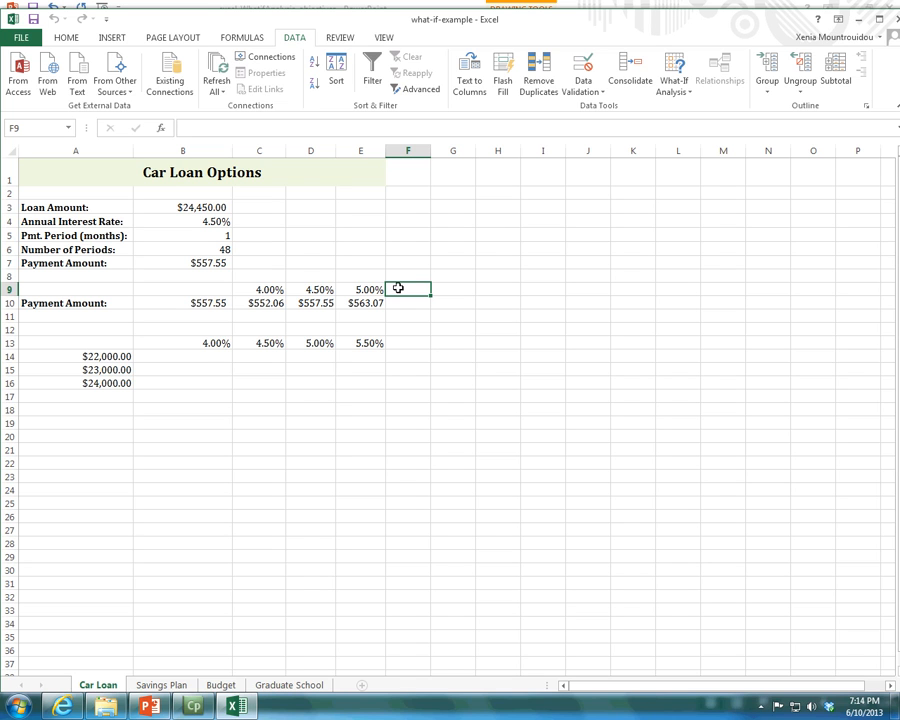
pyautogui.write('6')
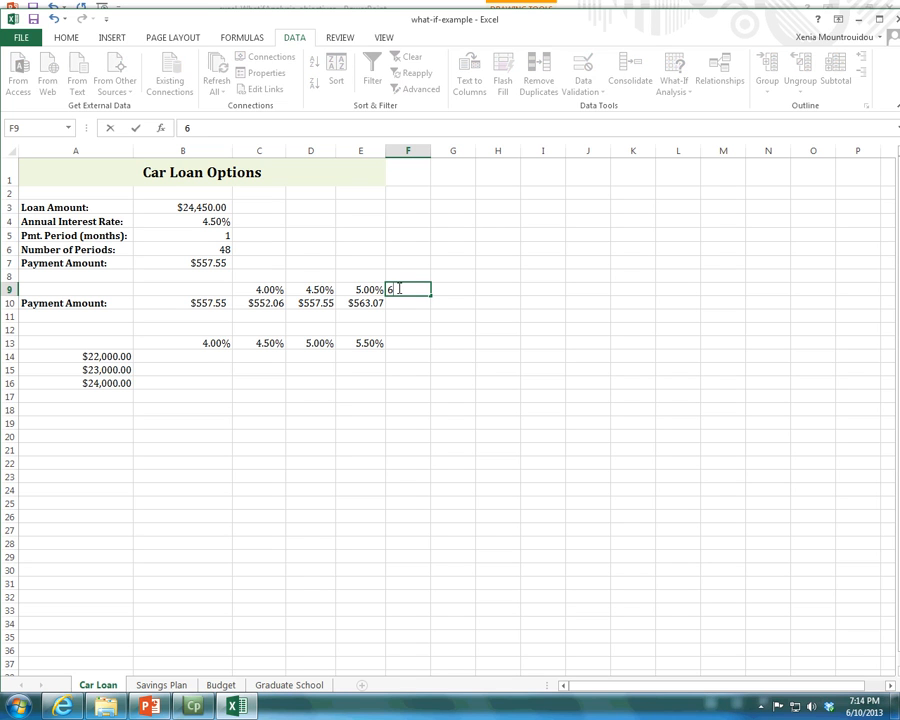
pyautogui.write('%')
pyautogui.press('Return')
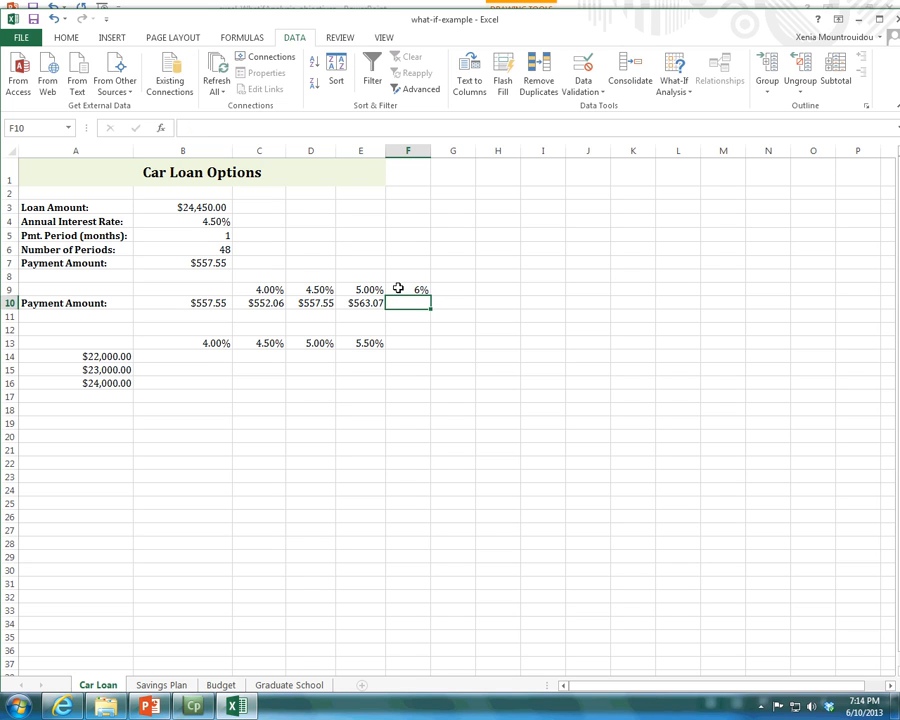
# Try to extend the data table by filling the payment from E10 into F10, and check it against the rate in F9.
pyautogui.click(375, 305)
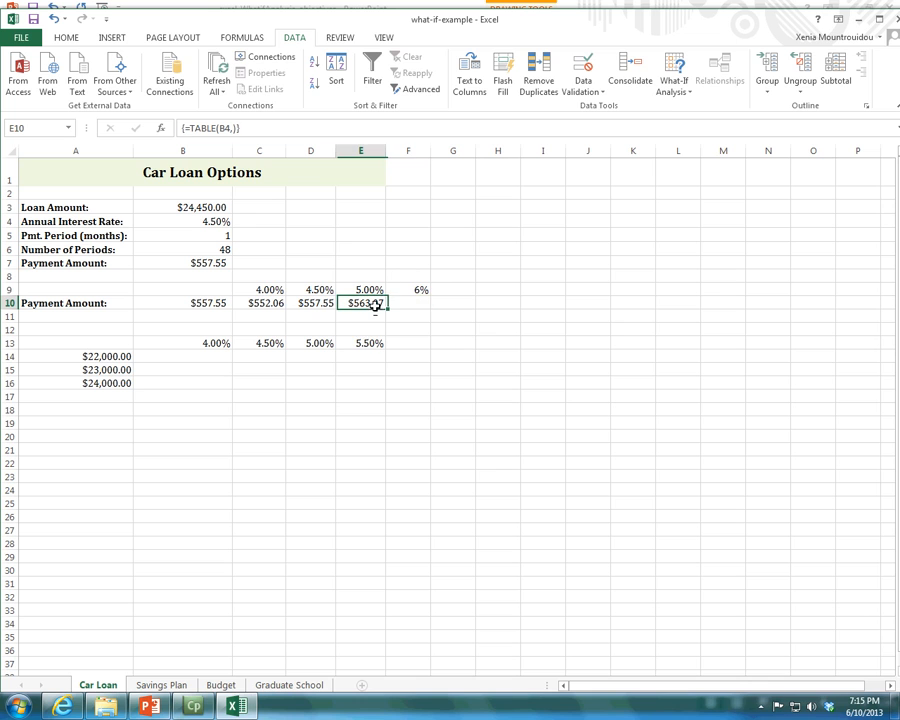
pyautogui.moveTo(387, 309); pyautogui.dragTo(421, 310)
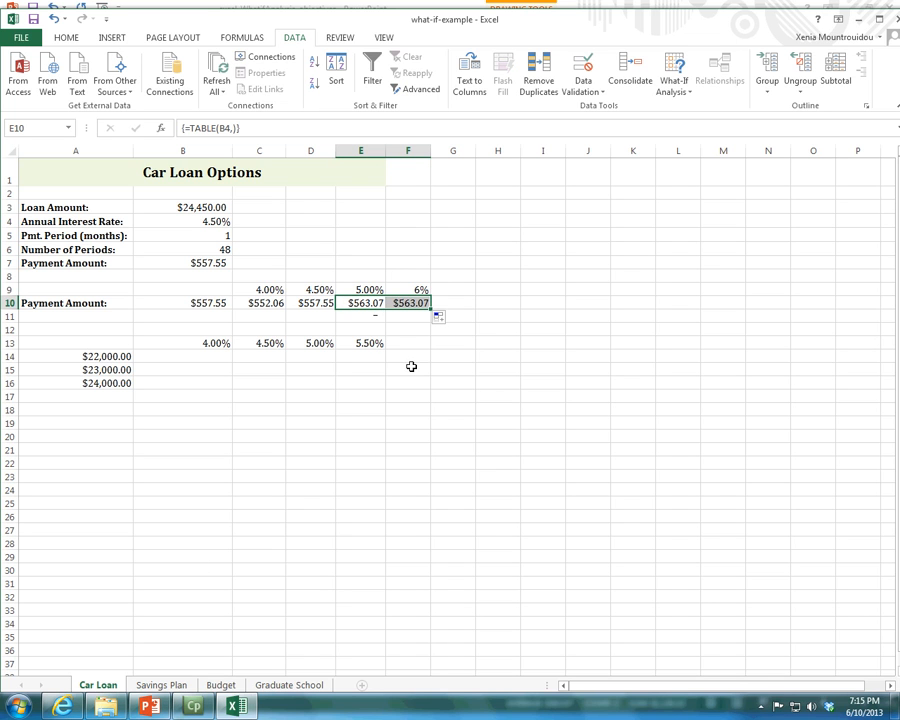
pyautogui.click(403, 317)
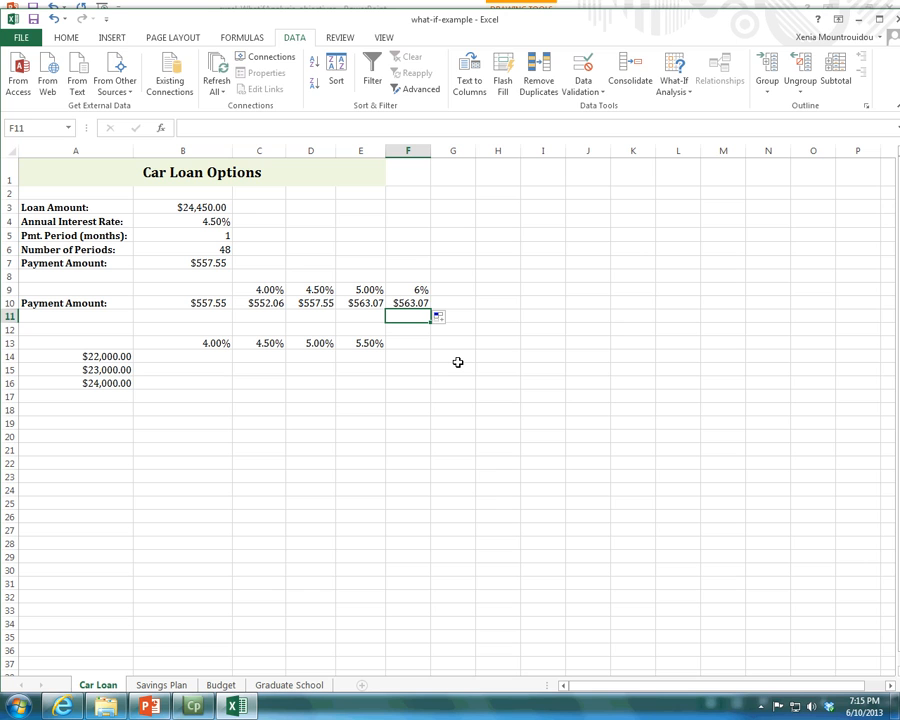
pyautogui.click(415, 303)
pyautogui.click(416, 289)
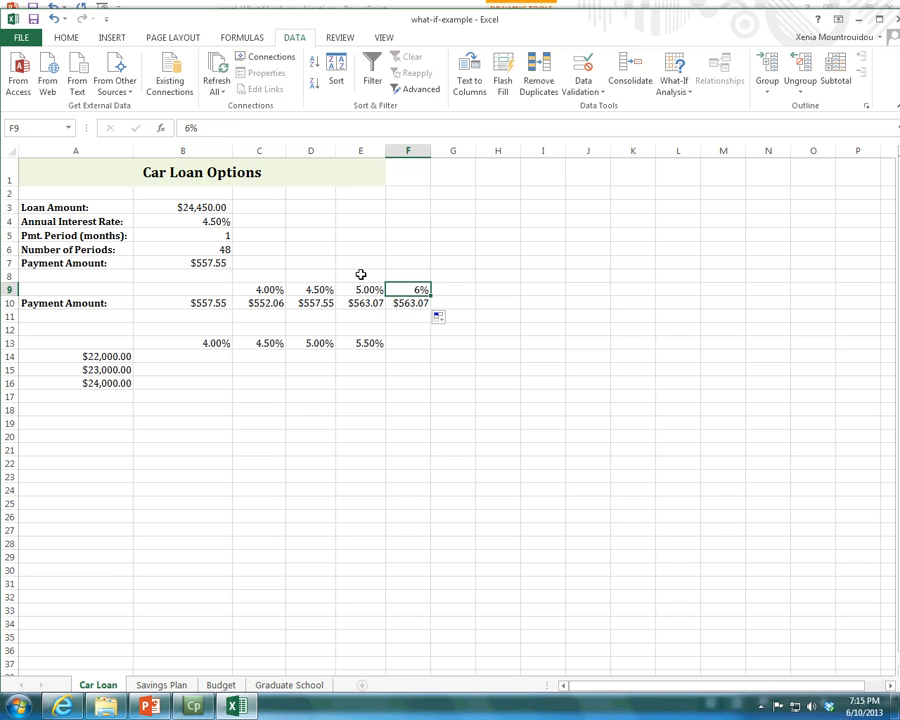
# Clear the trial rate and copied payment from F9:F10.
pyautogui.moveTo(403, 289)
pyautogui.mouseDown()
pyautogui.moveTo(412, 311)
pyautogui.moveTo(403, 299)
pyautogui.mouseUp()
pyautogui.press('Delete')
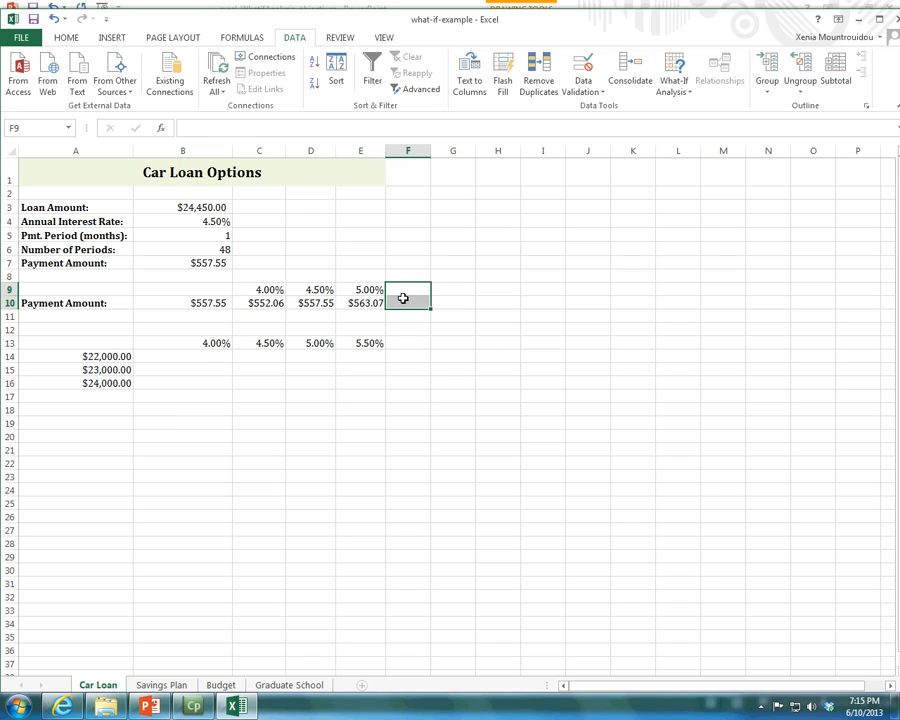
pyautogui.click(357, 301)
# Review the data table range B9:E10, the payment formula in B7, its reference in B10 and the first substitution rate in C9.
pyautogui.moveTo(227, 293); pyautogui.dragTo(369, 301)
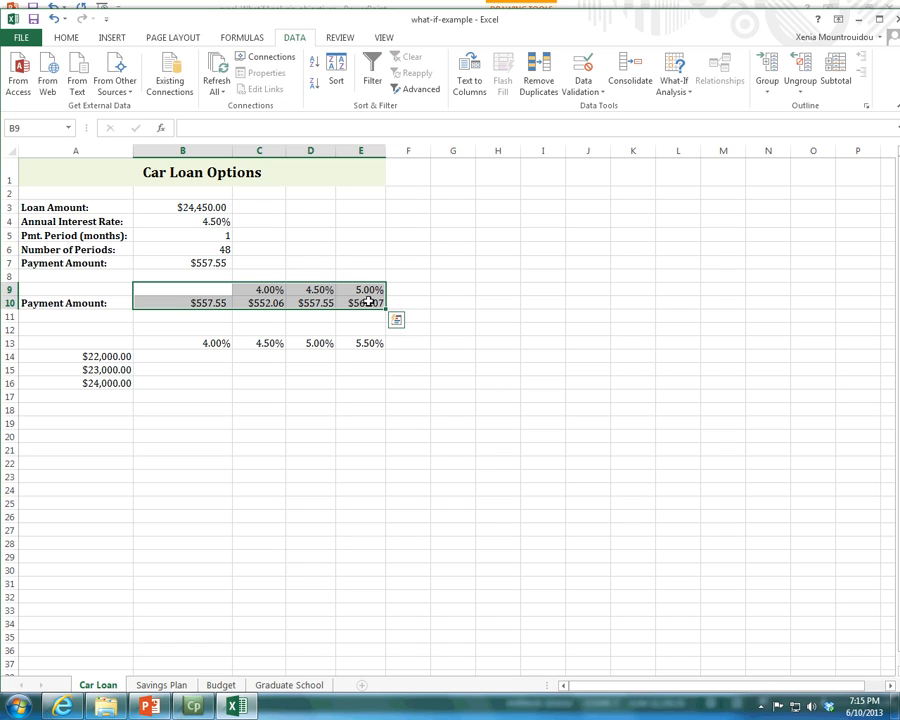
pyautogui.click(191, 264)
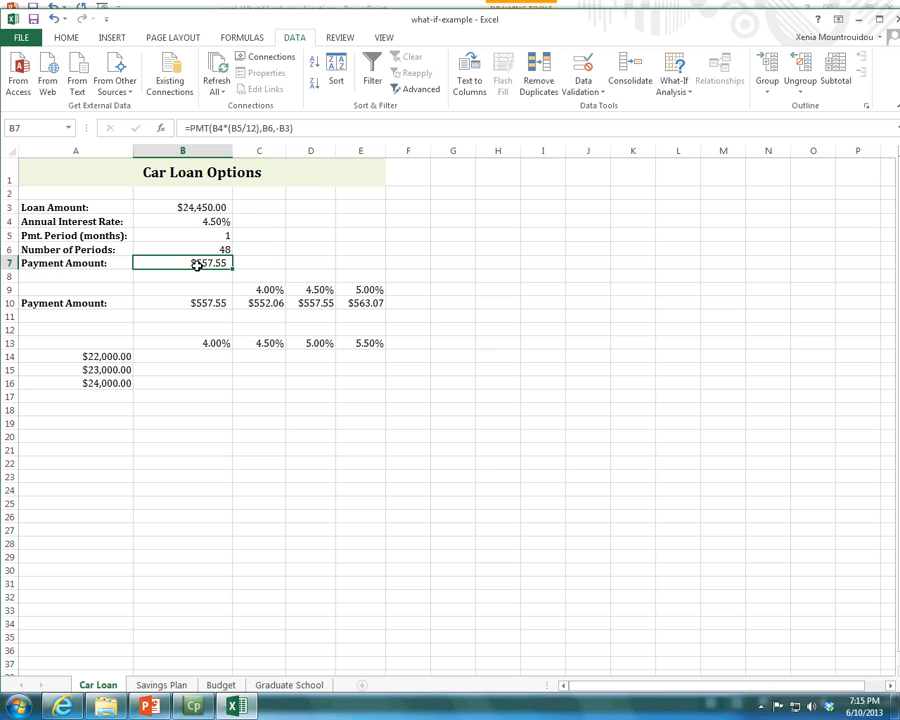
pyautogui.click(204, 306)
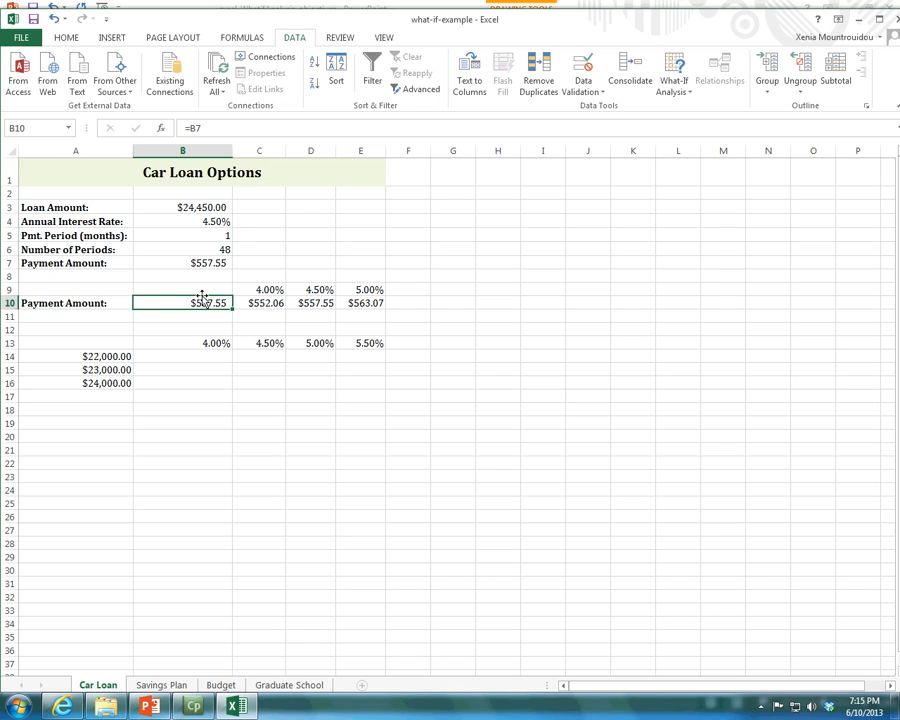
pyautogui.click(255, 290)
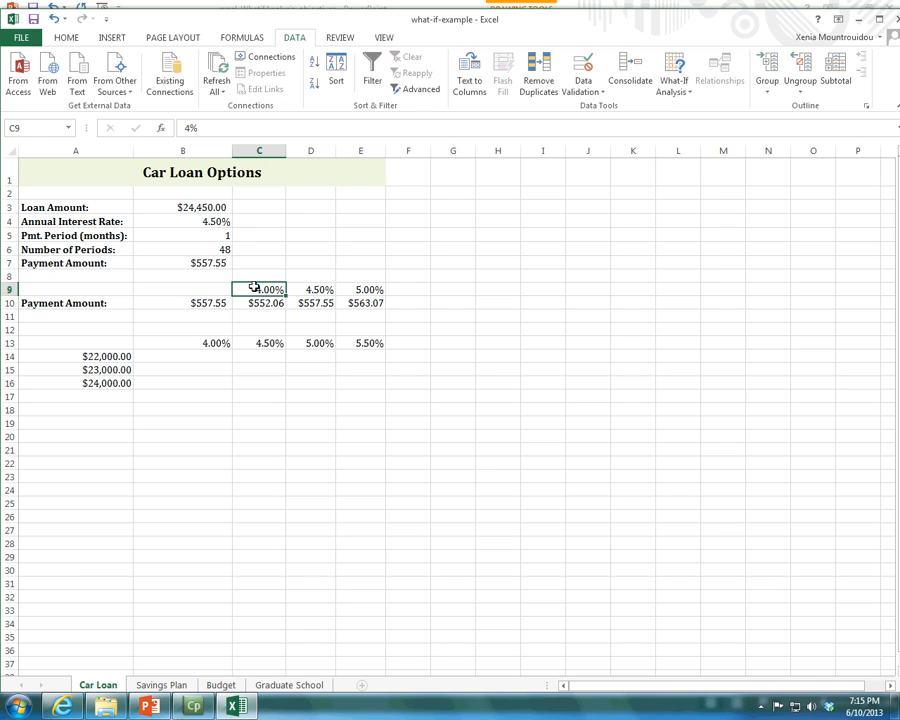
pyautogui.click(203, 264)
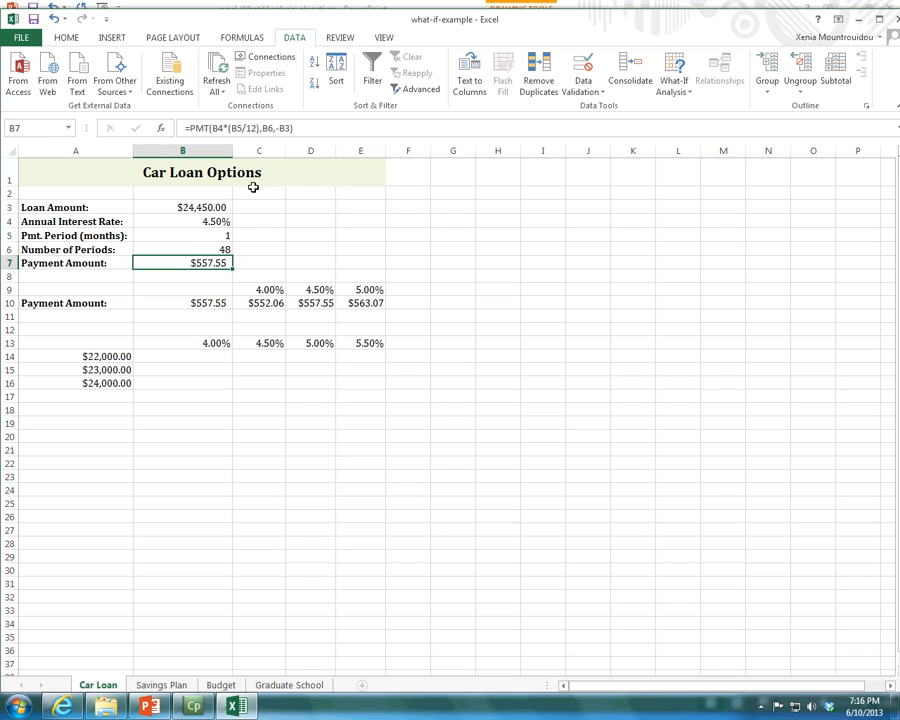
# Examine the rate reference B4 in the payment formula in B7, the substitution rates in C9:E9 and the blank corner cell A13.
pyautogui.click(214, 128)
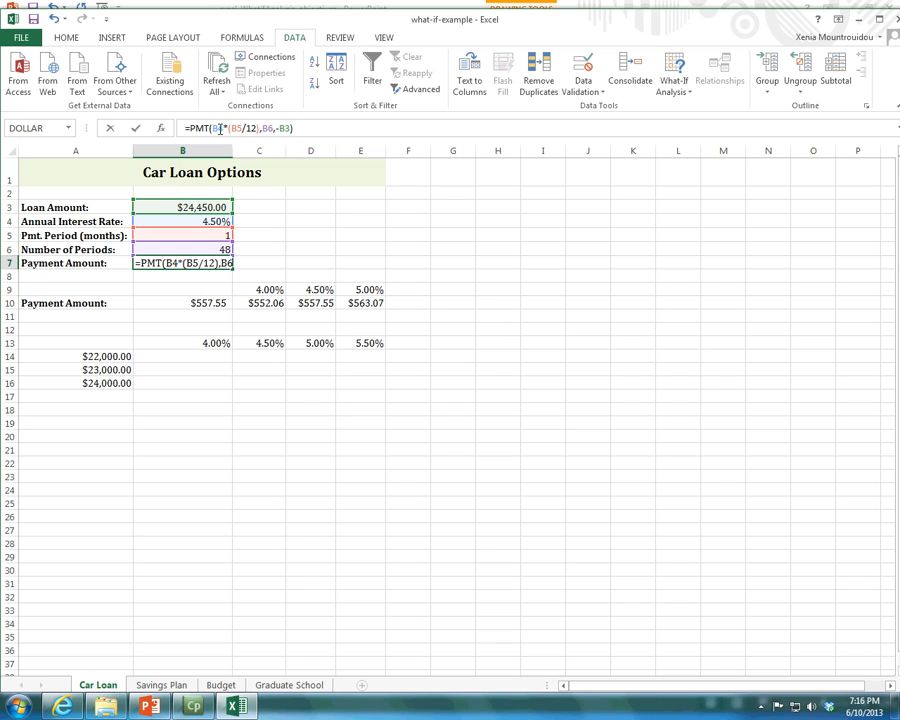
pyautogui.click(220, 128)
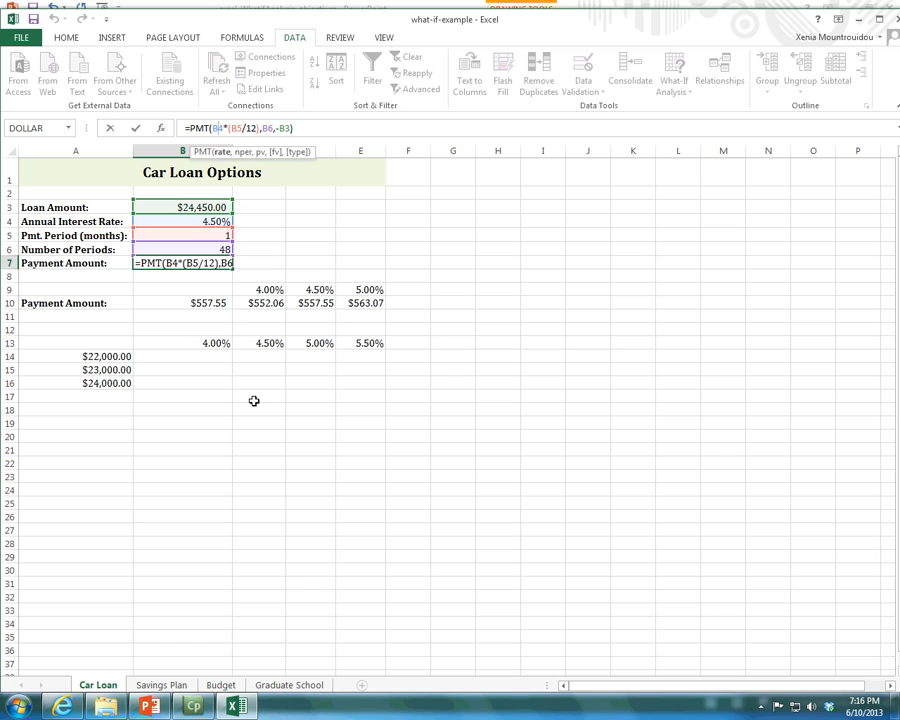
pyautogui.press('Escape')
pyautogui.moveTo(270, 289); pyautogui.dragTo(367, 291)
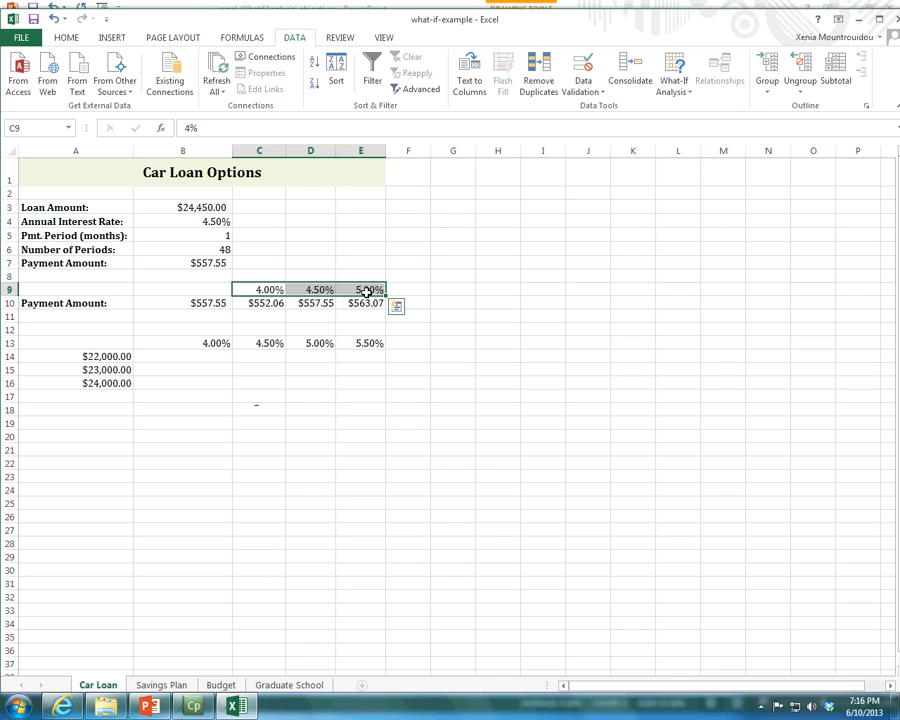
pyautogui.click(110, 341)
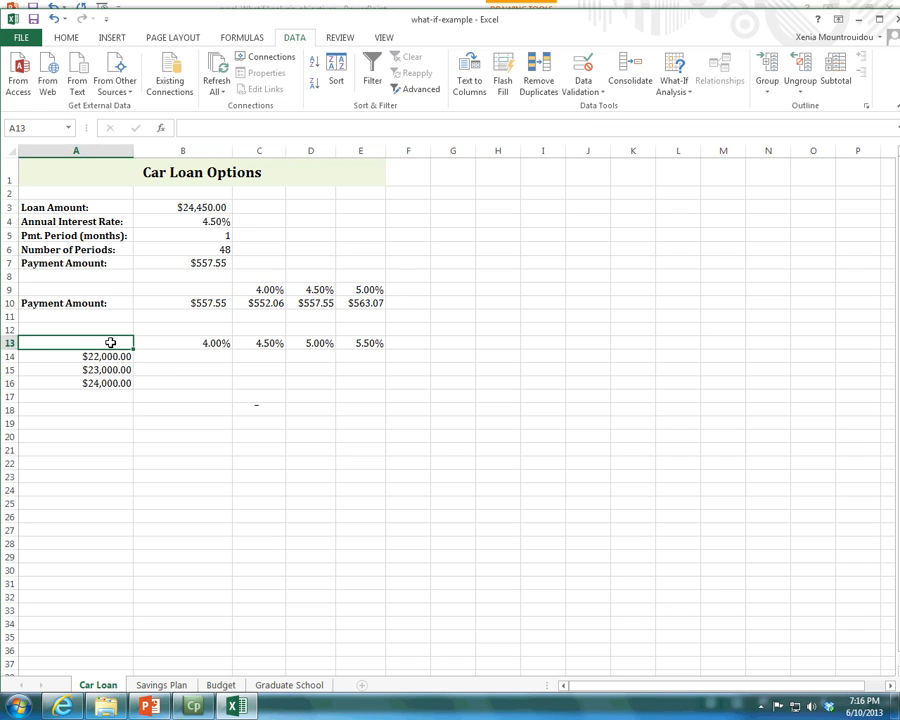
# Switch to PowerPoint and read slide 5 on two-variable data tables, highlighting the recommendation to use the top row for substitution values.
pyautogui.hotkey('alt', 'Tab')
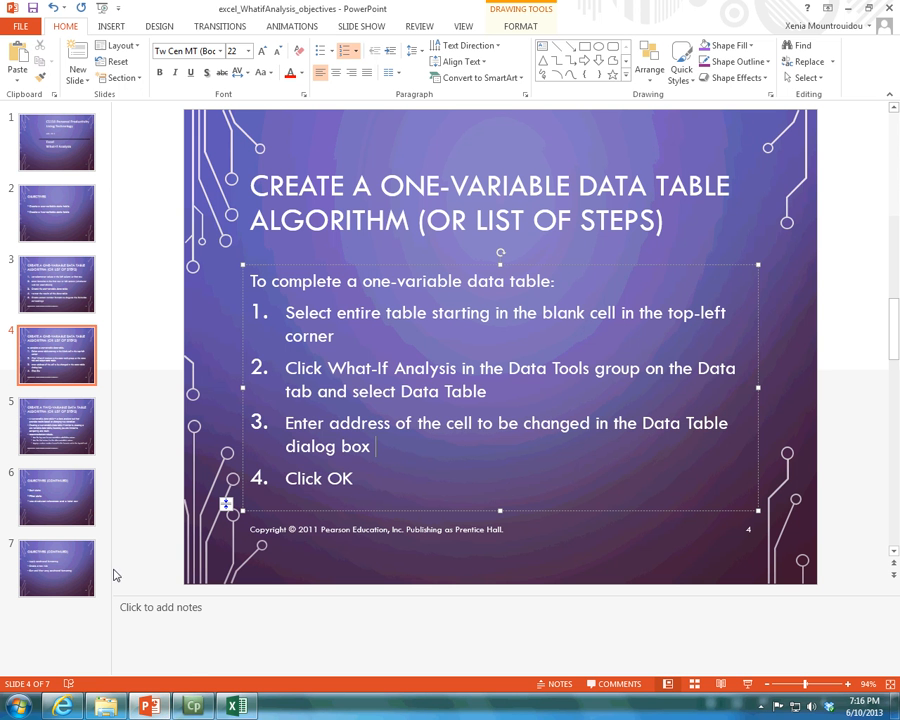
pyautogui.click(62, 427)
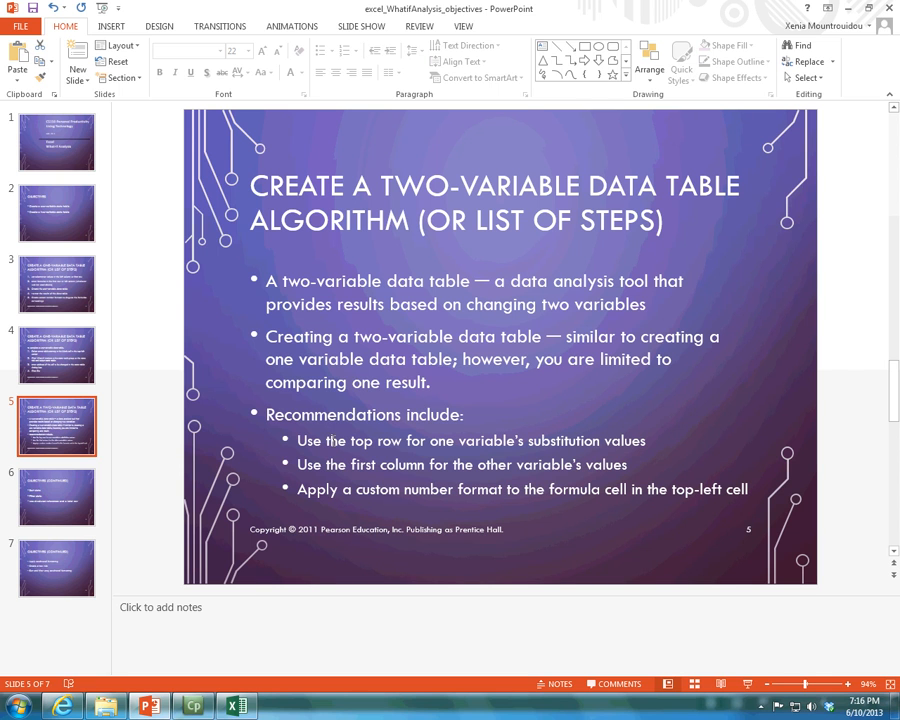
pyautogui.moveTo(297, 440); pyautogui.dragTo(649, 440)
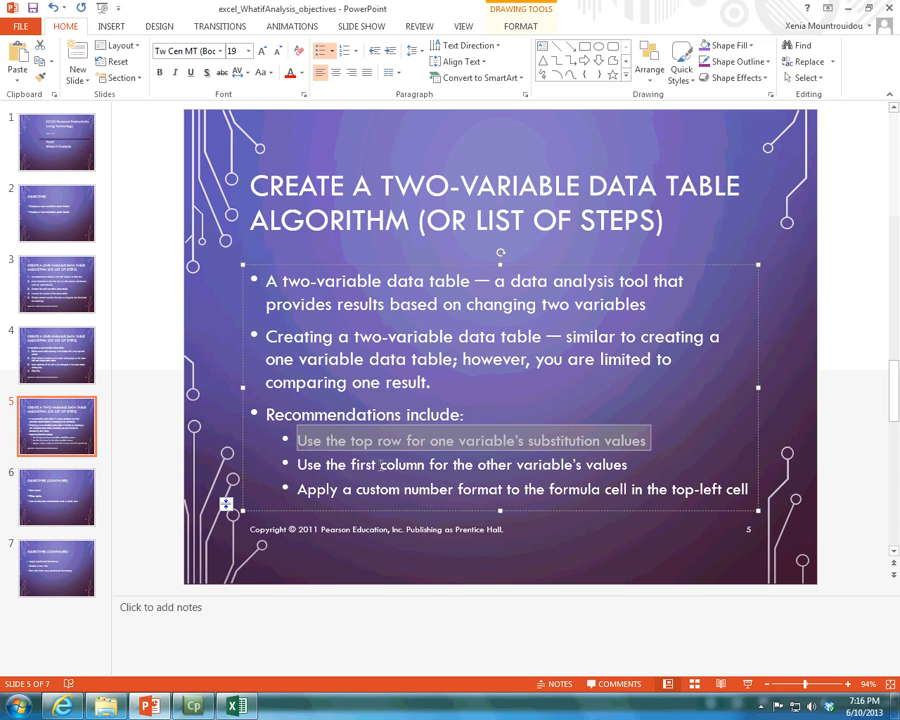
# Return to Excel and examine the substitution interest rates in B13:E13.
pyautogui.hotkey('alt', 'Tab')
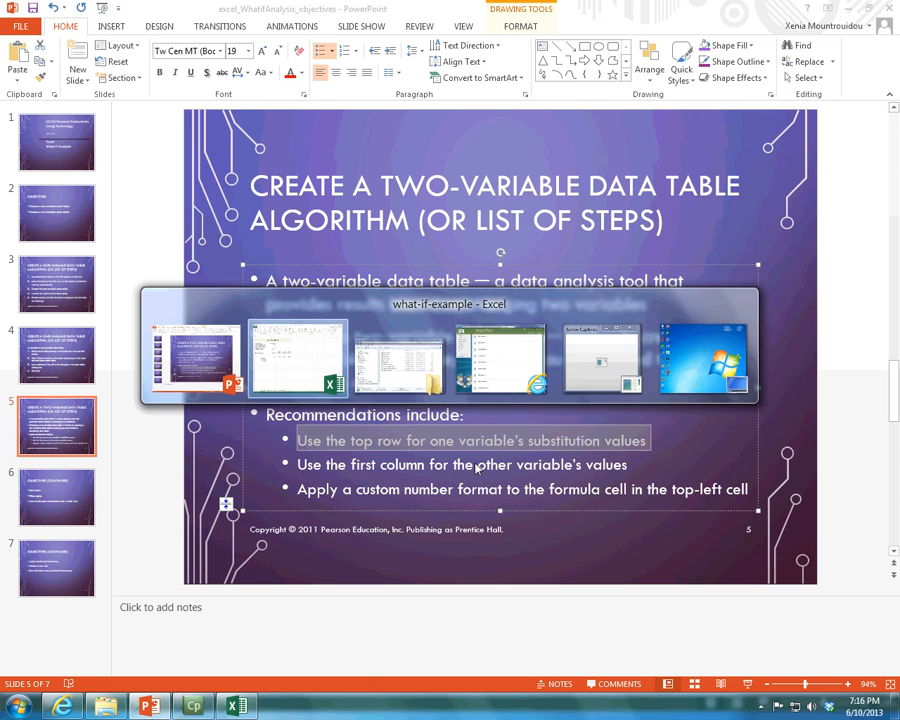
pyautogui.click(191, 346)
pyautogui.moveTo(222, 344); pyautogui.dragTo(360, 344)
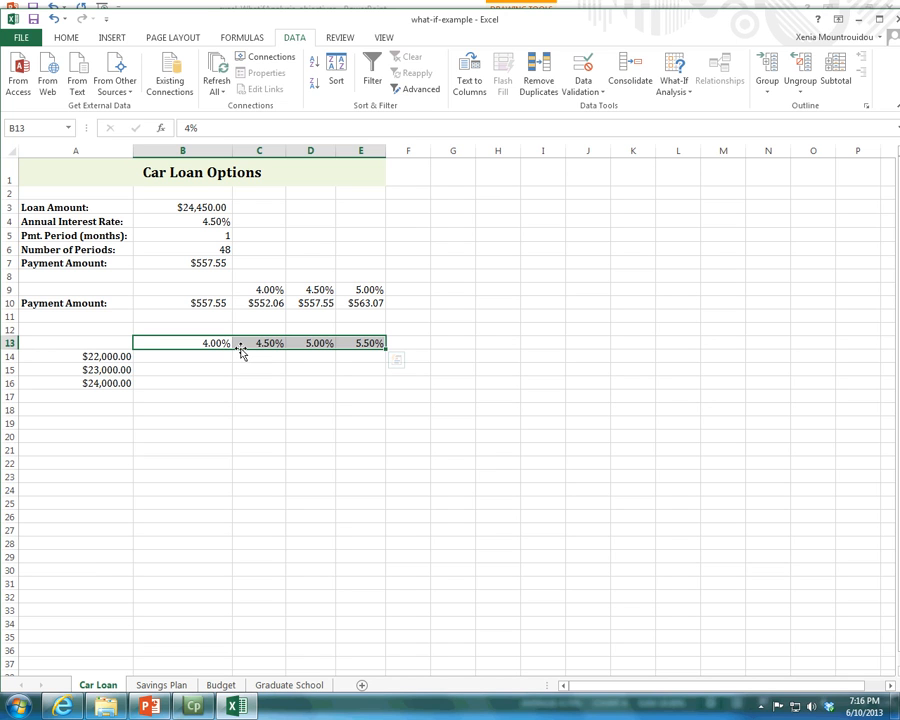
# Show the PMT function arguments of the payment formula in B7 and examine the Pv reference to the loan amount in B3.
pyautogui.click(200, 264)
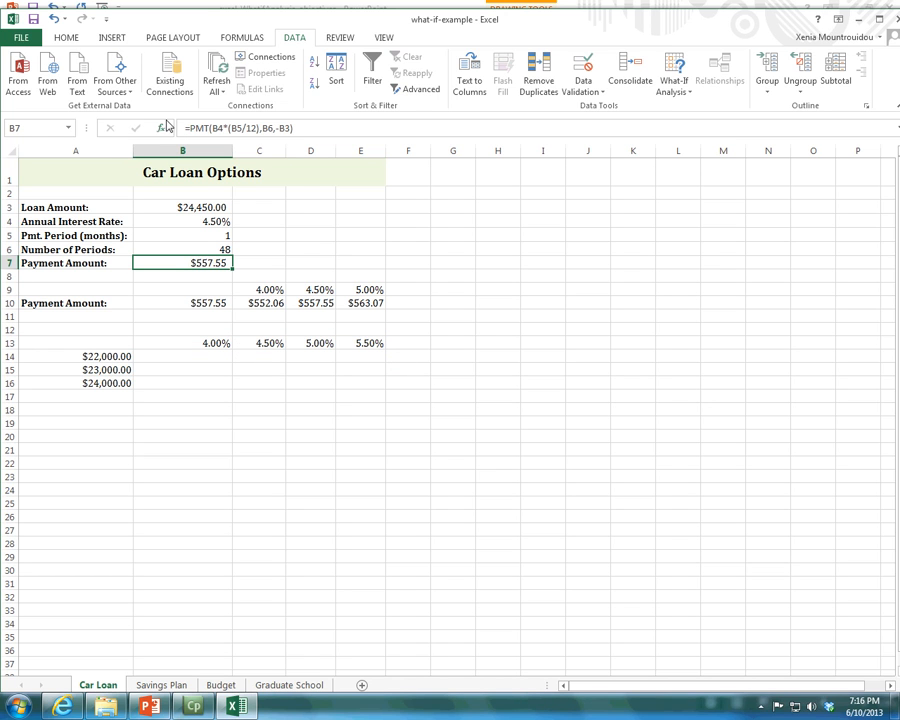
pyautogui.click(222, 40)
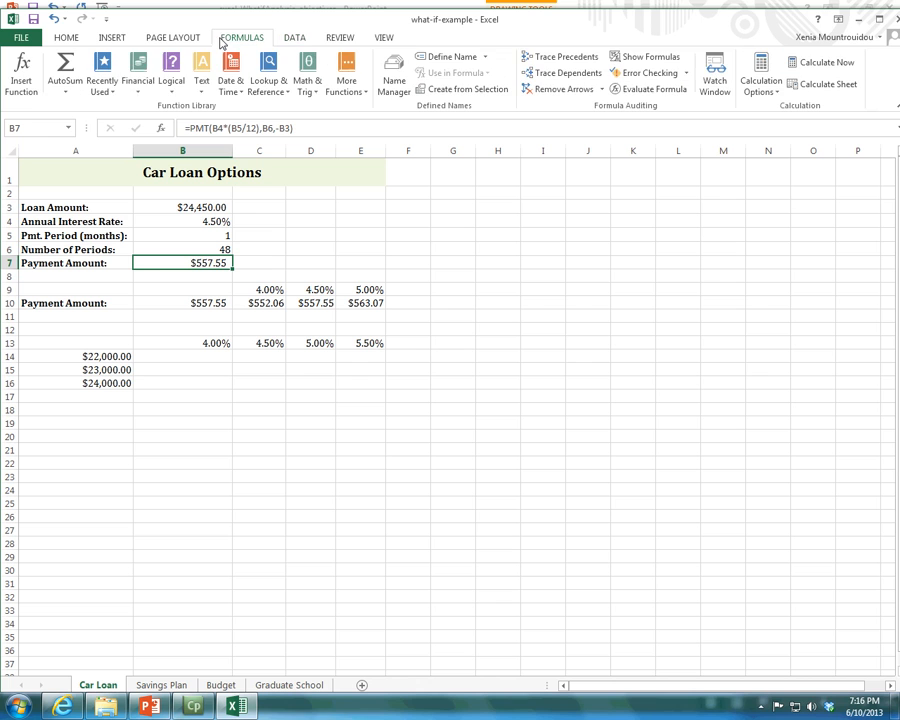
pyautogui.click(21, 72)
pyautogui.moveTo(677, 282); pyautogui.dragTo(510, 287)
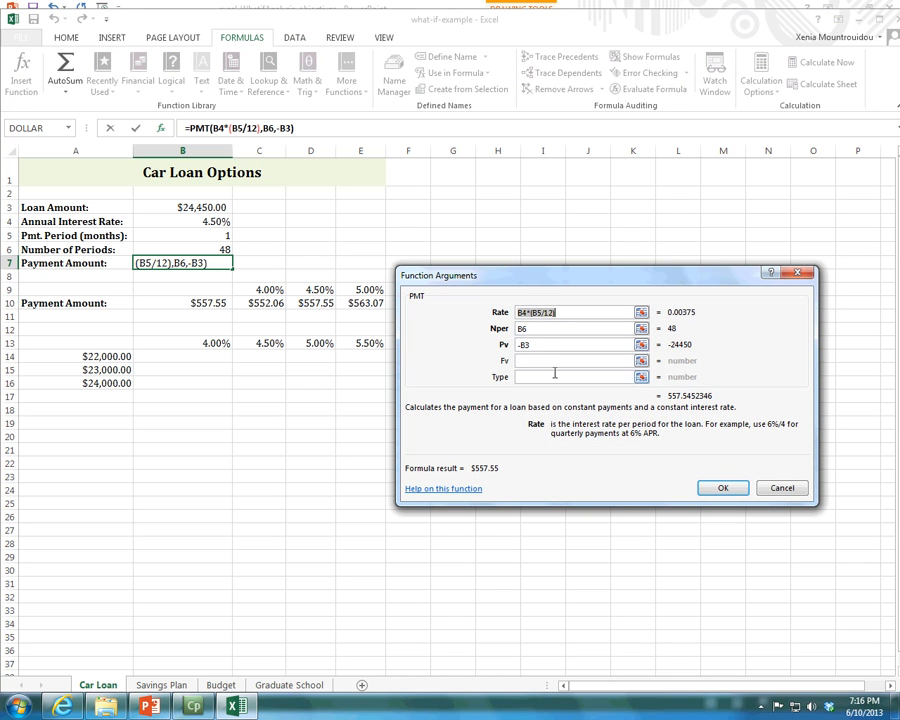
pyautogui.click(522, 344)
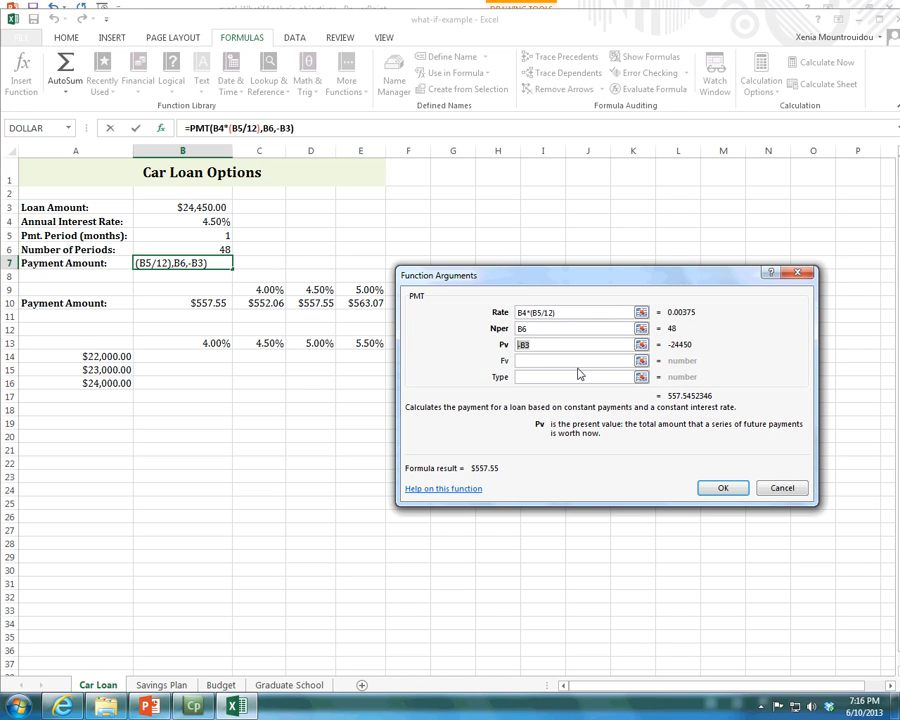
pyautogui.click(555, 348)
# Check the two-variable slide in PowerPoint, compare the Rate and Pv references in Excel's PMT arguments, and close them without changes.
pyautogui.click(149, 706)
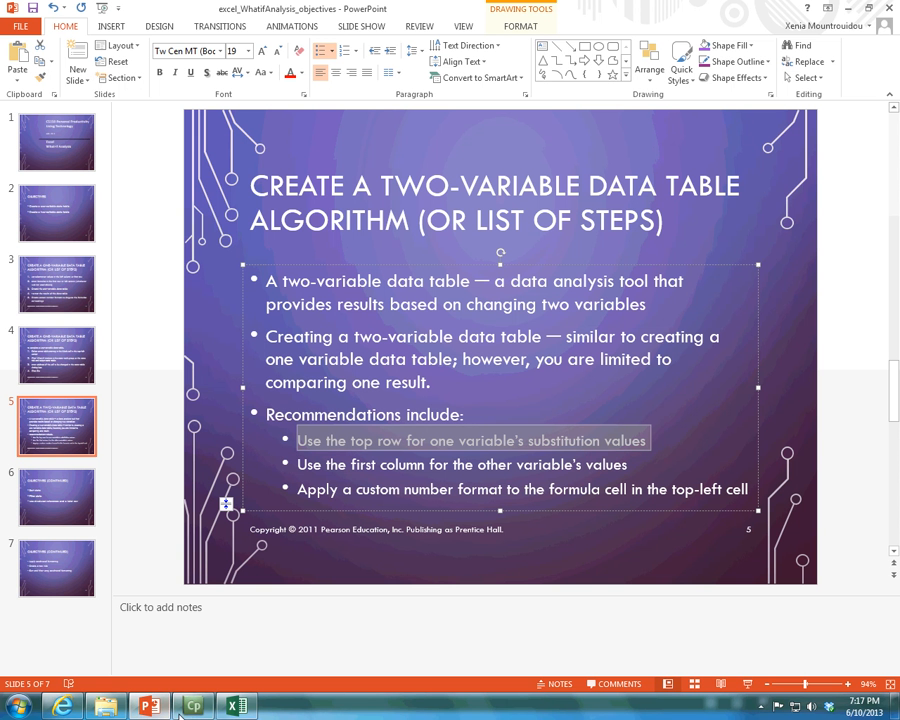
pyautogui.click(235, 706)
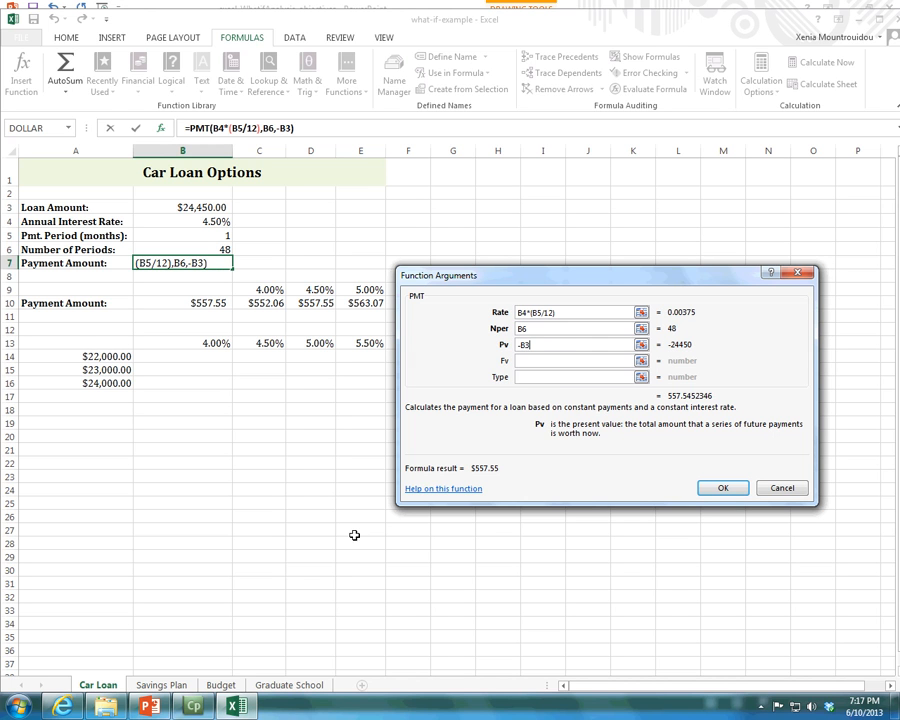
pyautogui.click(522, 312)
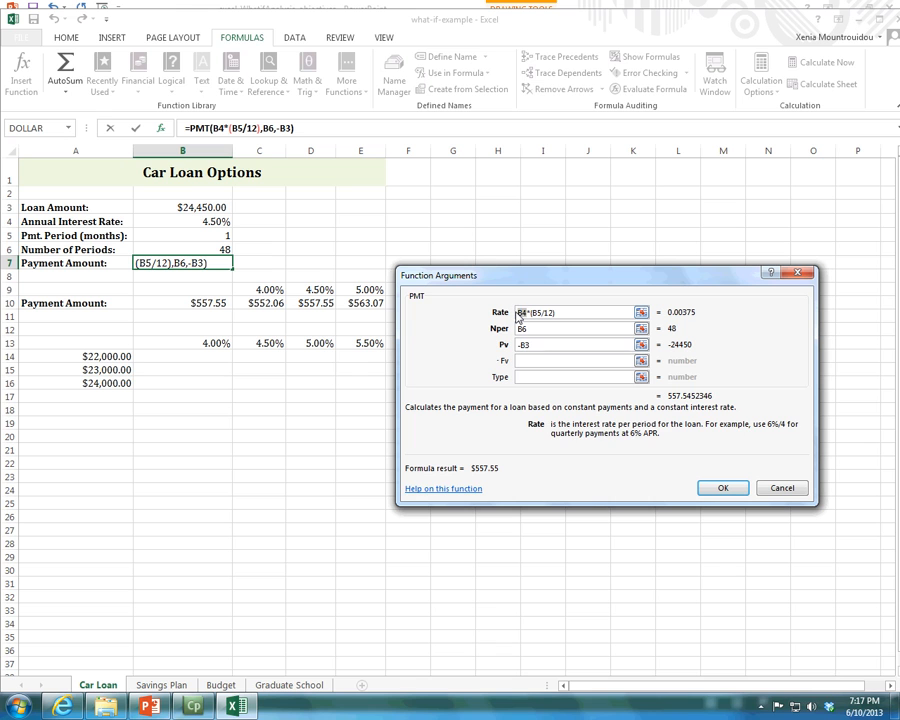
pyautogui.click(524, 346)
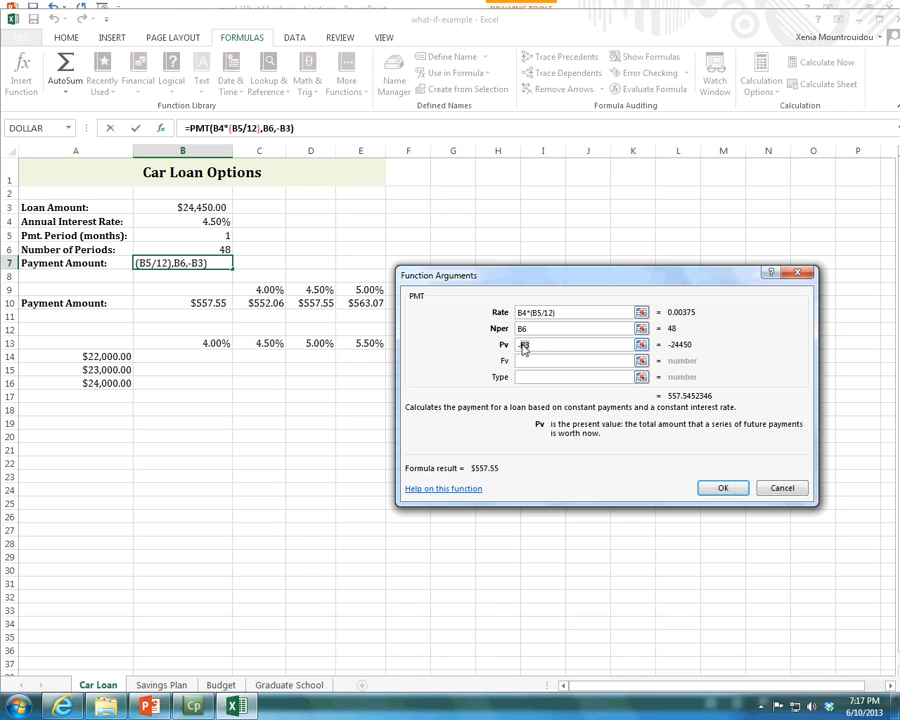
pyautogui.click(769, 489)
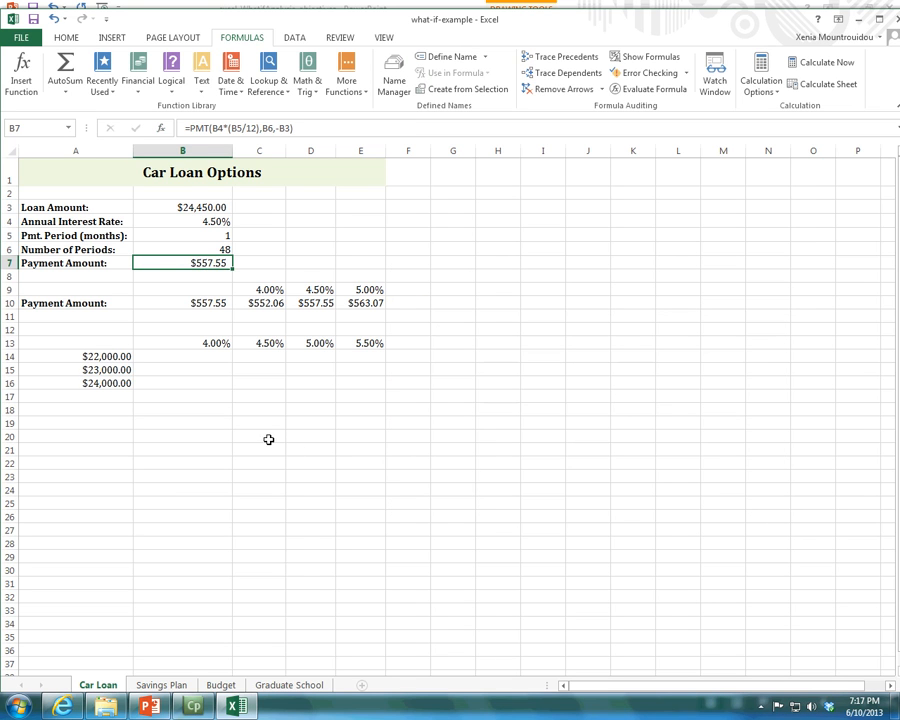
# Review the two-variable table range A13:E16, check the slide's recommendations in PowerPoint, and return to Excel.
pyautogui.moveTo(106, 345); pyautogui.dragTo(370, 389)
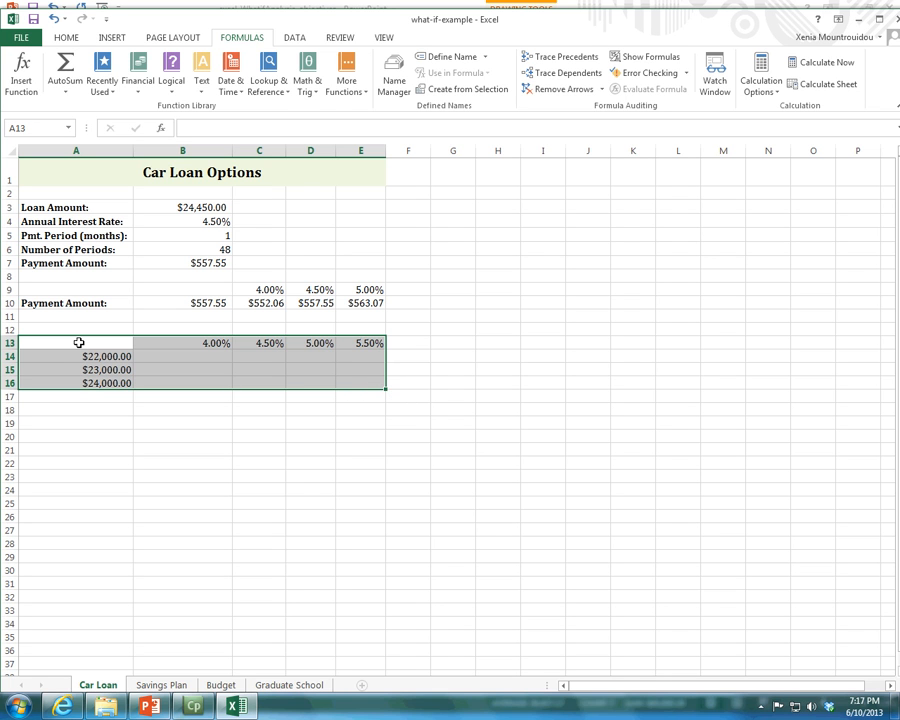
pyautogui.click(152, 708)
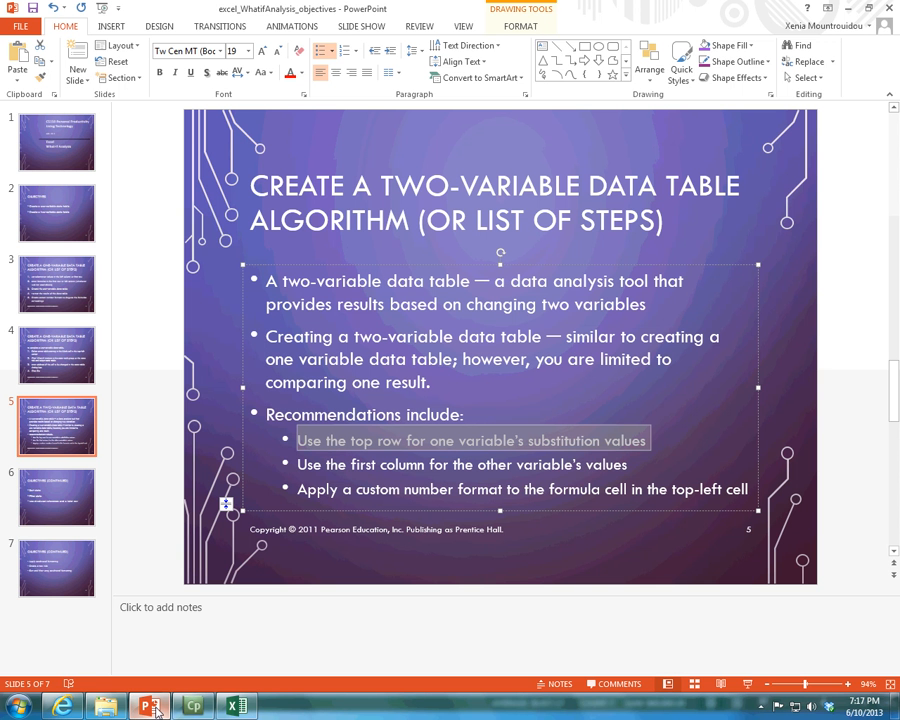
pyautogui.click(236, 706)
# Enter the formula =B7 in corner cell A13 to reference the payment amount.
pyautogui.click(104, 337)
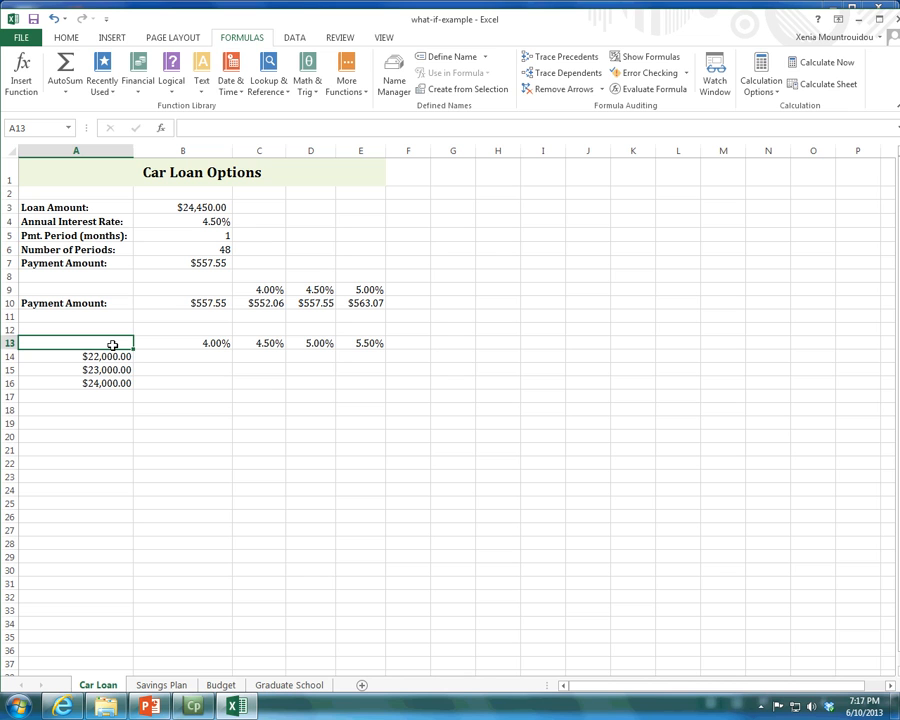
pyautogui.write('=')
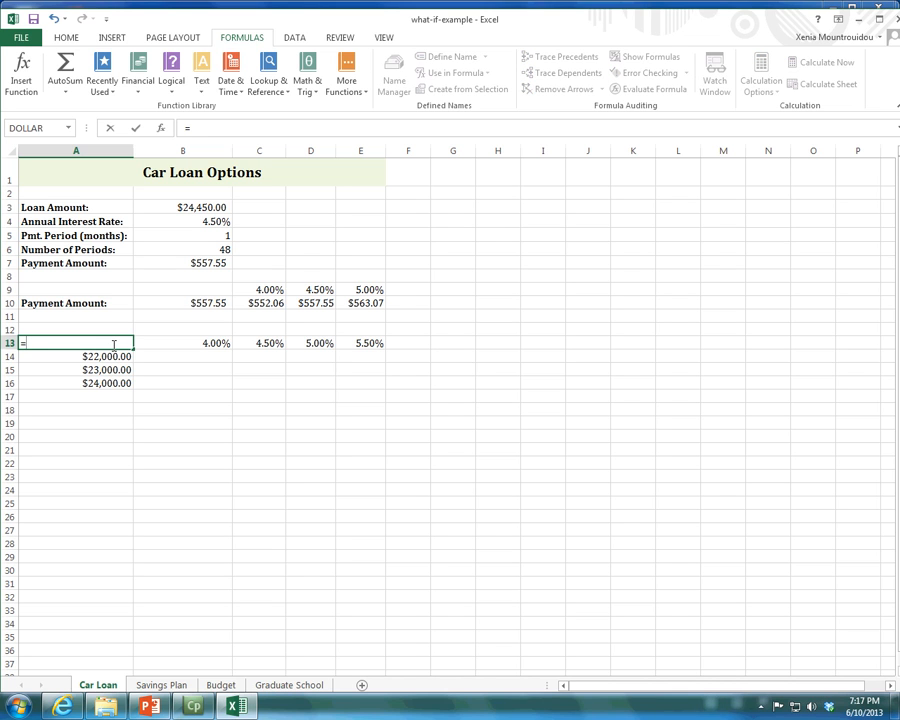
pyautogui.click(176, 264)
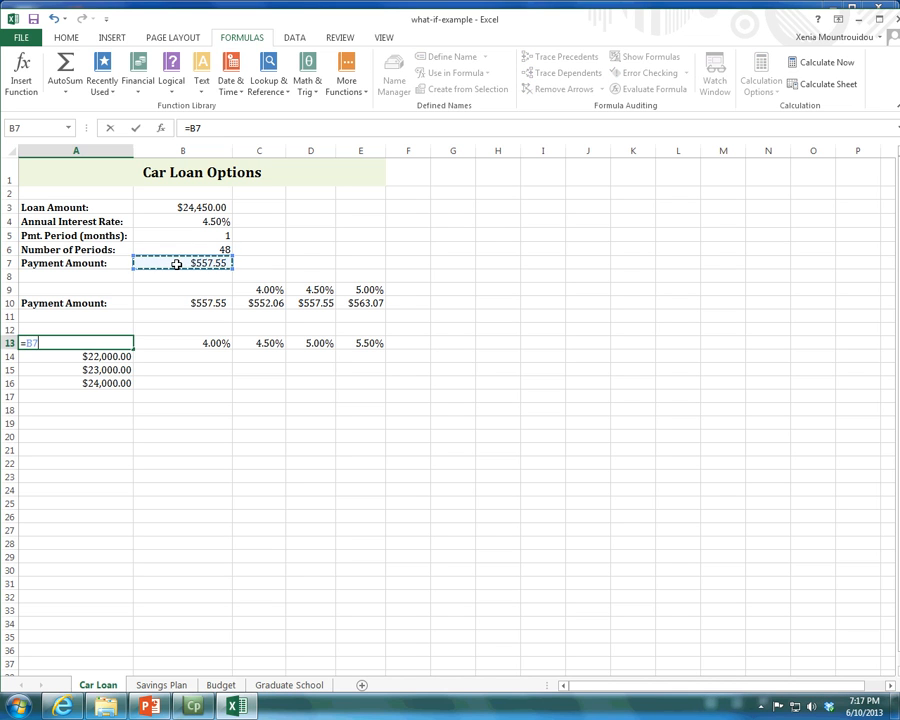
pyautogui.press('Return')
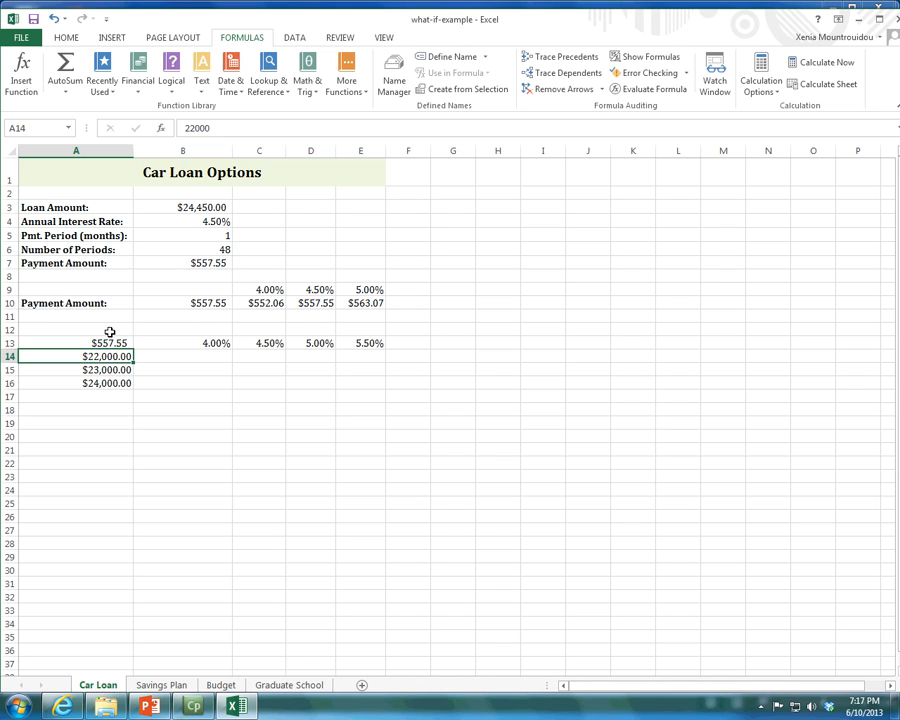
# Start a What-If Analysis data table on A13:E16 with the annual interest rate in B4 as the row input cell.
pyautogui.moveTo(92, 341); pyautogui.dragTo(372, 386)
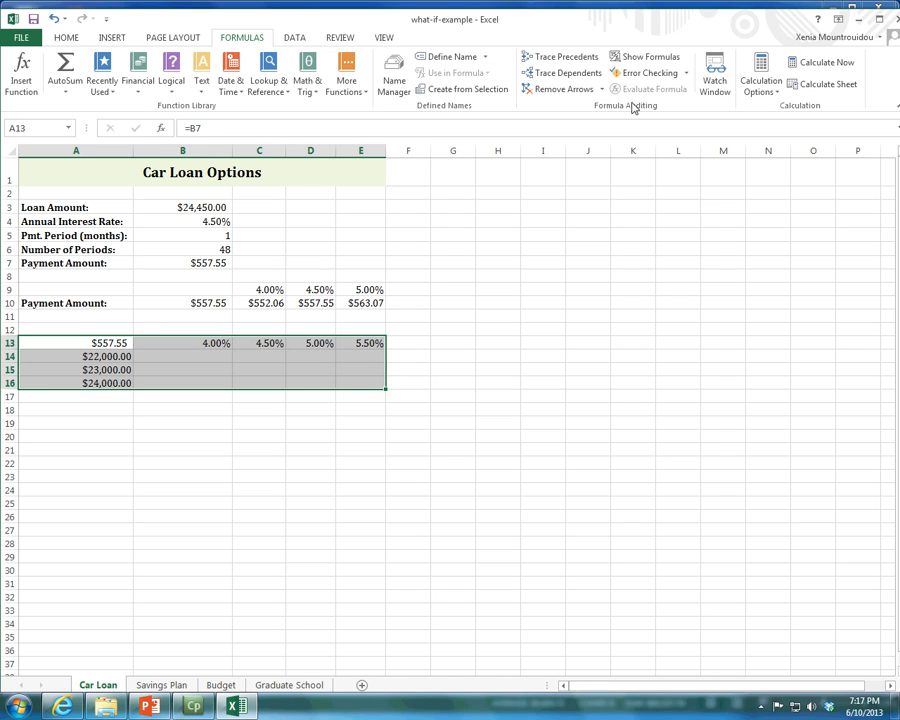
pyautogui.click(324, 38)
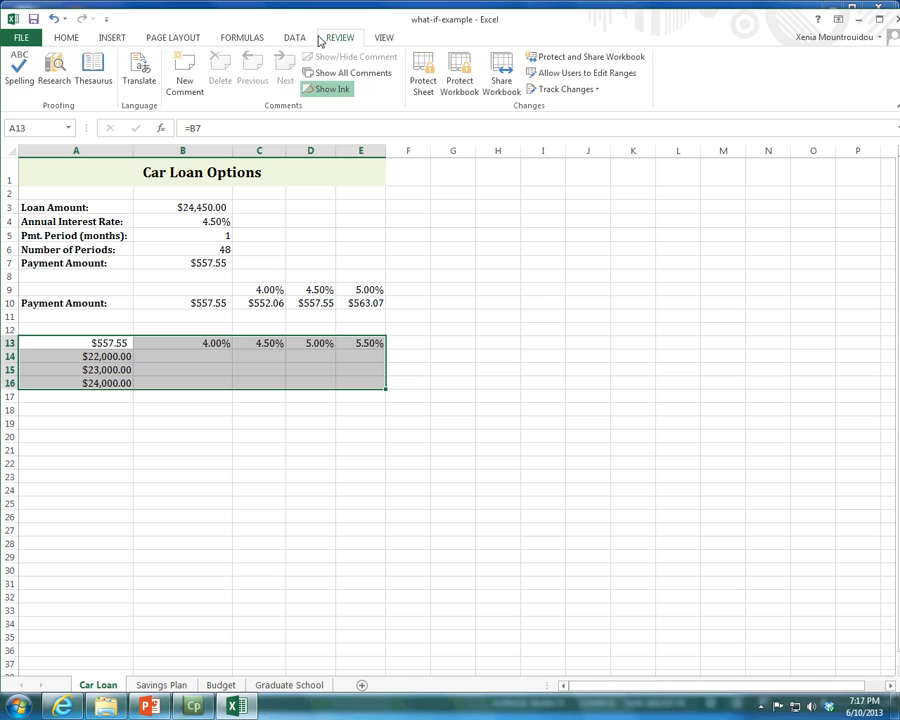
pyautogui.click(300, 40)
pyautogui.click(673, 88)
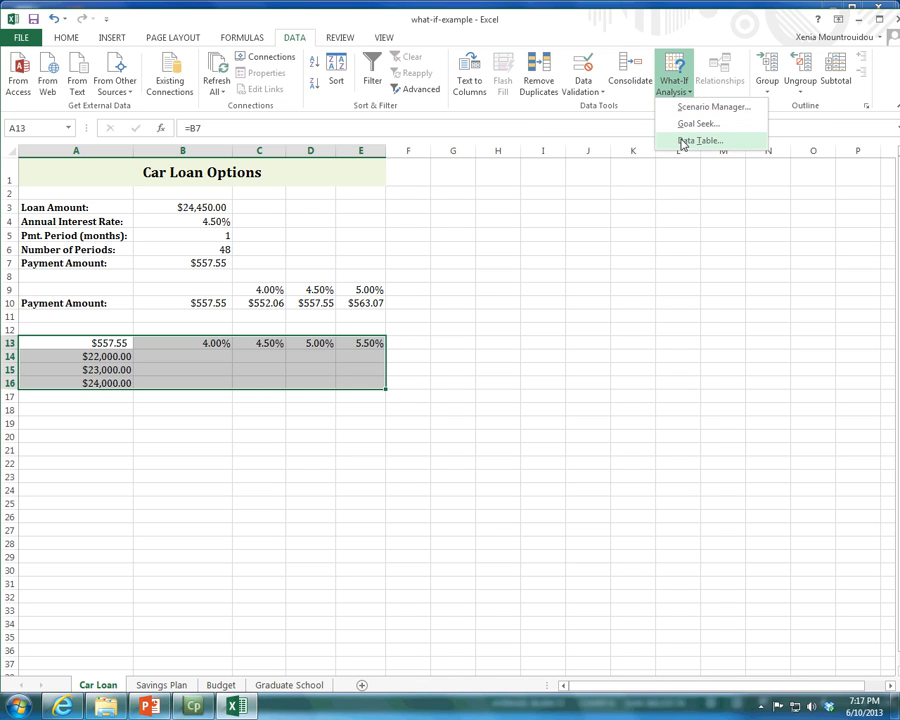
pyautogui.click(680, 142)
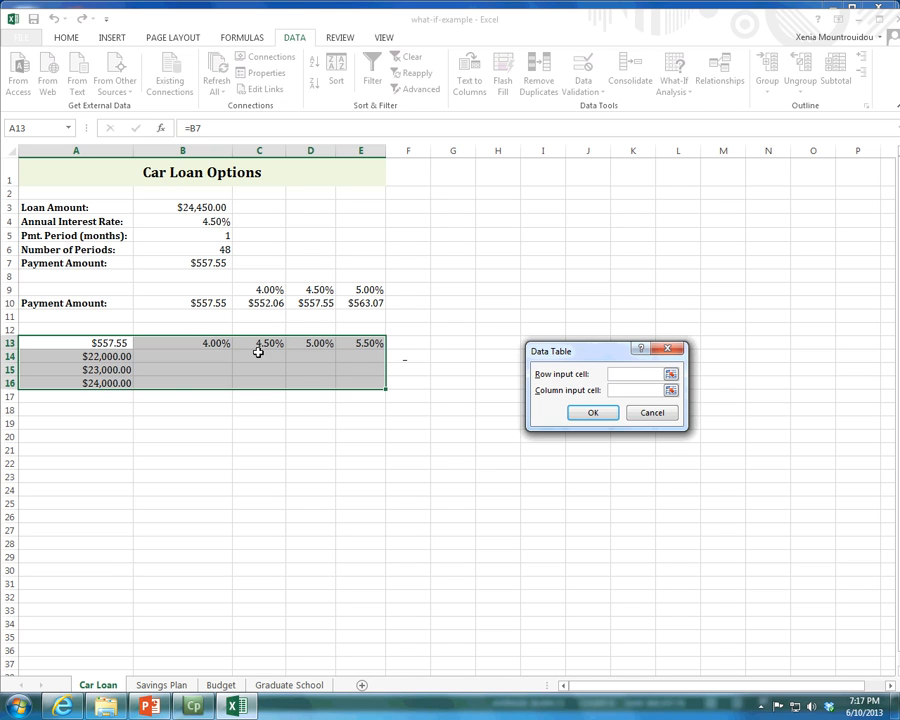
pyautogui.click(670, 375)
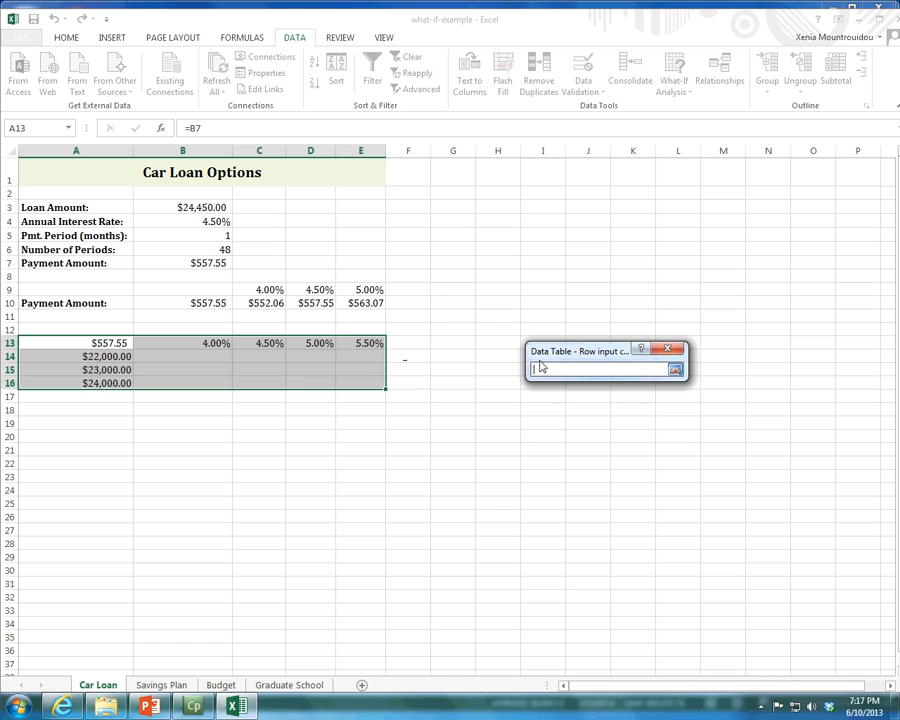
pyautogui.click(223, 222)
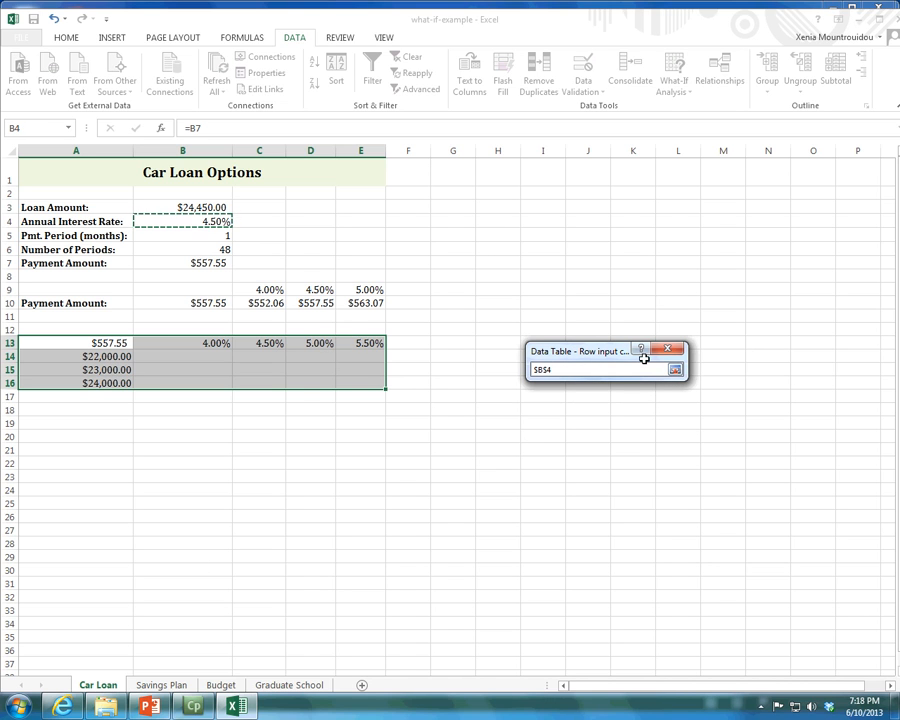
pyautogui.click(675, 369)
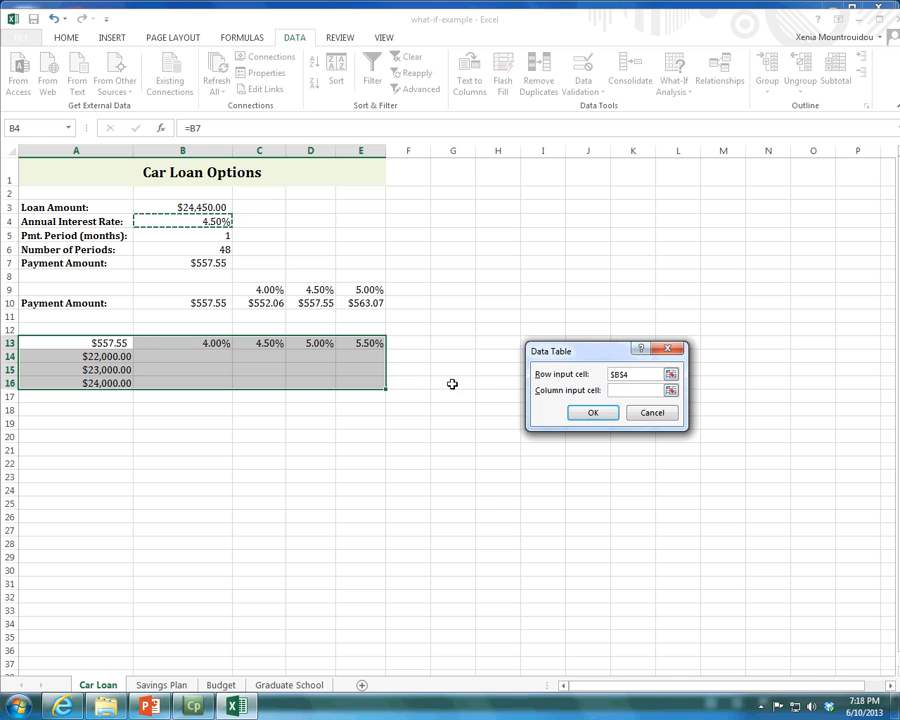
# Set the column input cell to the loan amount in B3 and create the two-variable data table.
pyautogui.click(620, 390)
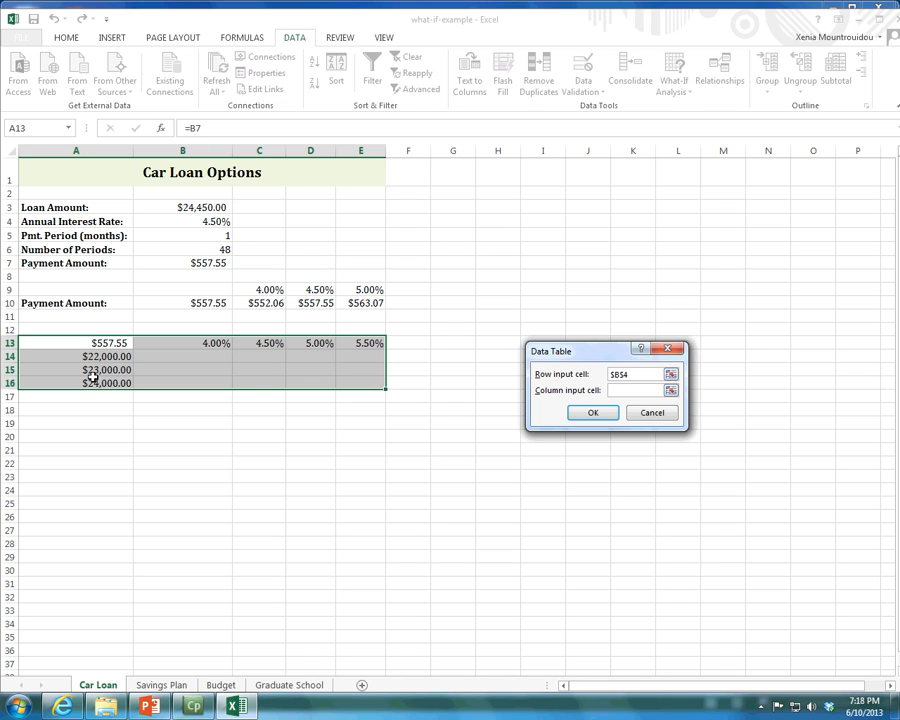
pyautogui.click(170, 206)
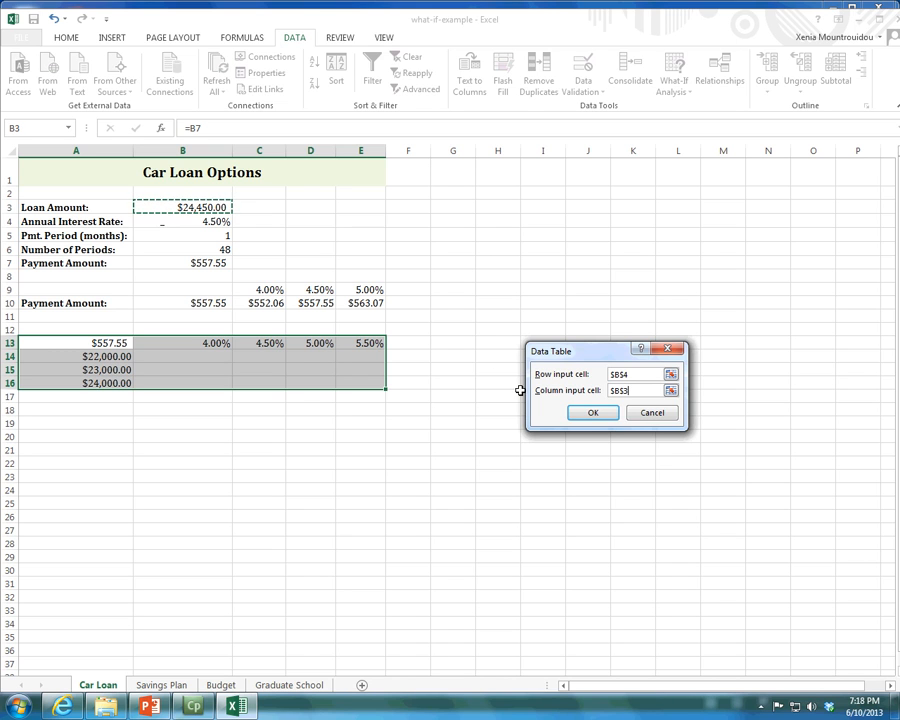
pyautogui.click(602, 420)
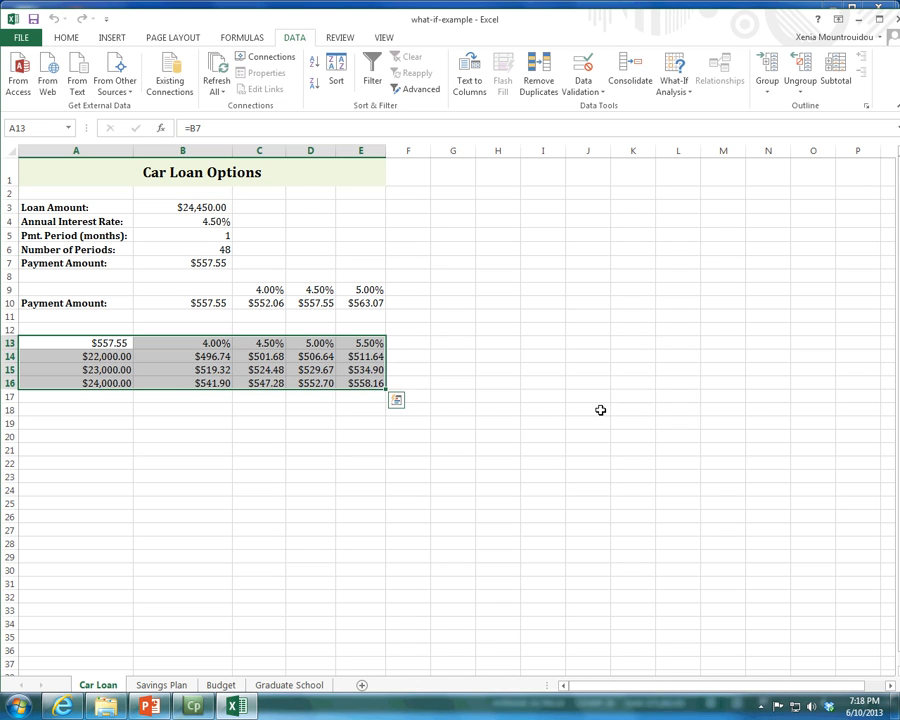
# Inspect the two-variable table's first-column payments, the rate in B13 and loan amount in A14, and select the results B14:E16.
pyautogui.click(214, 359)
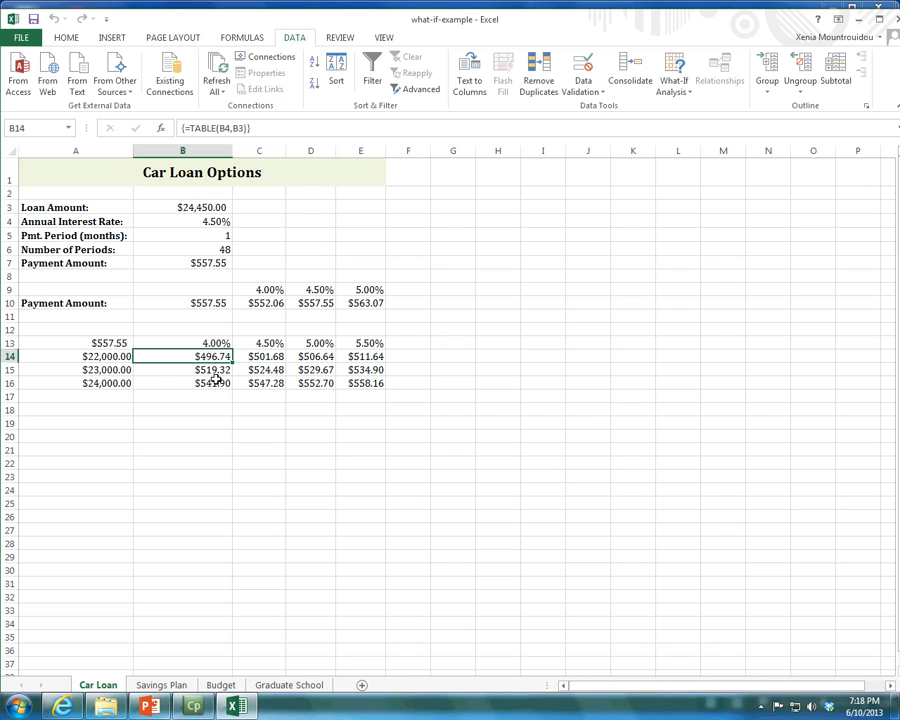
pyautogui.click(222, 369)
pyautogui.click(216, 385)
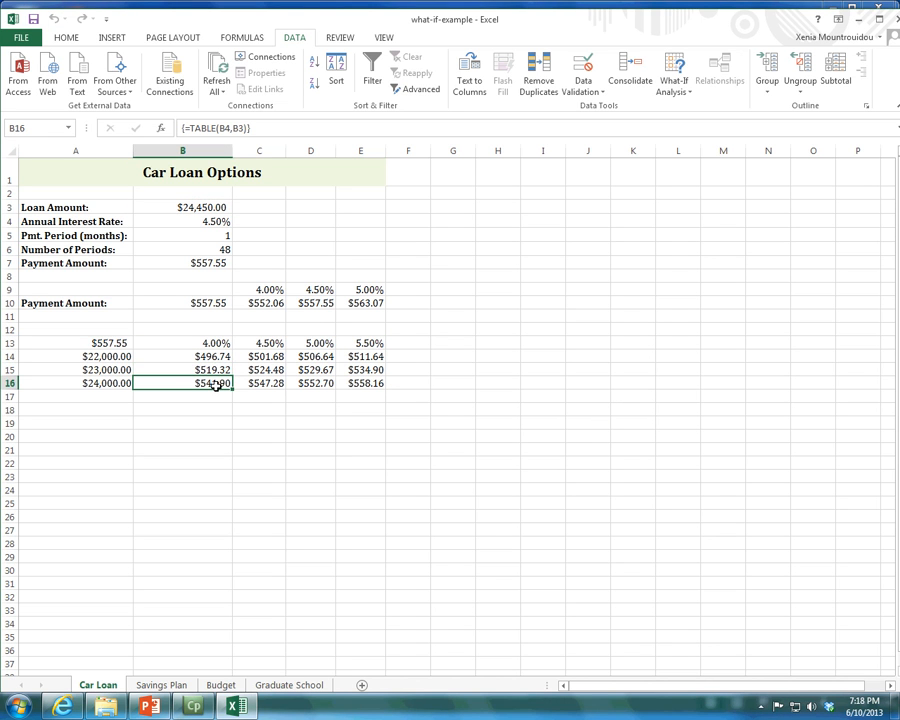
pyautogui.click(216, 344)
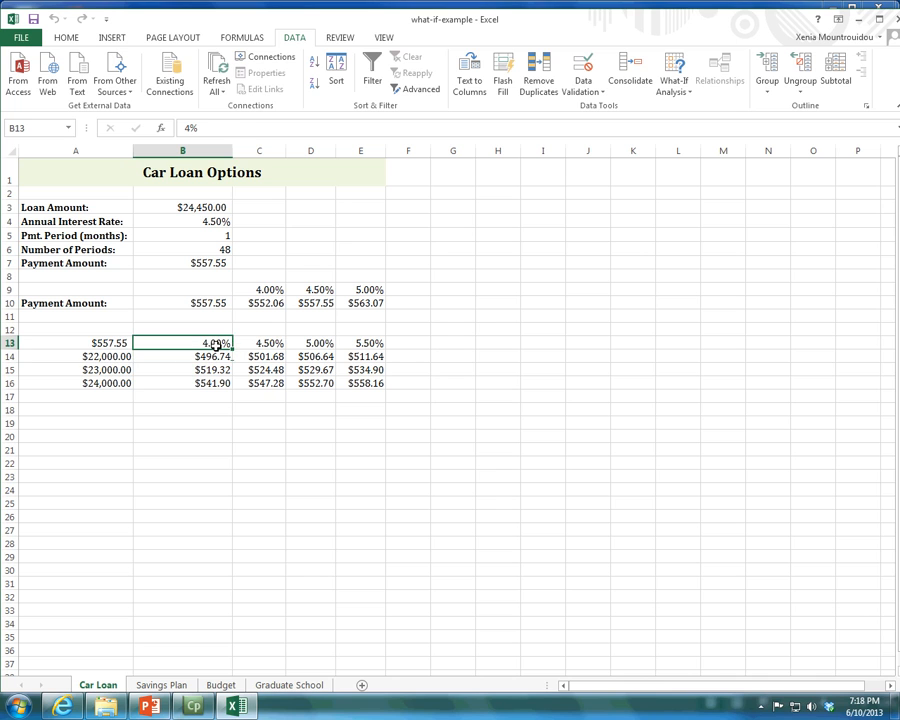
pyautogui.click(126, 357)
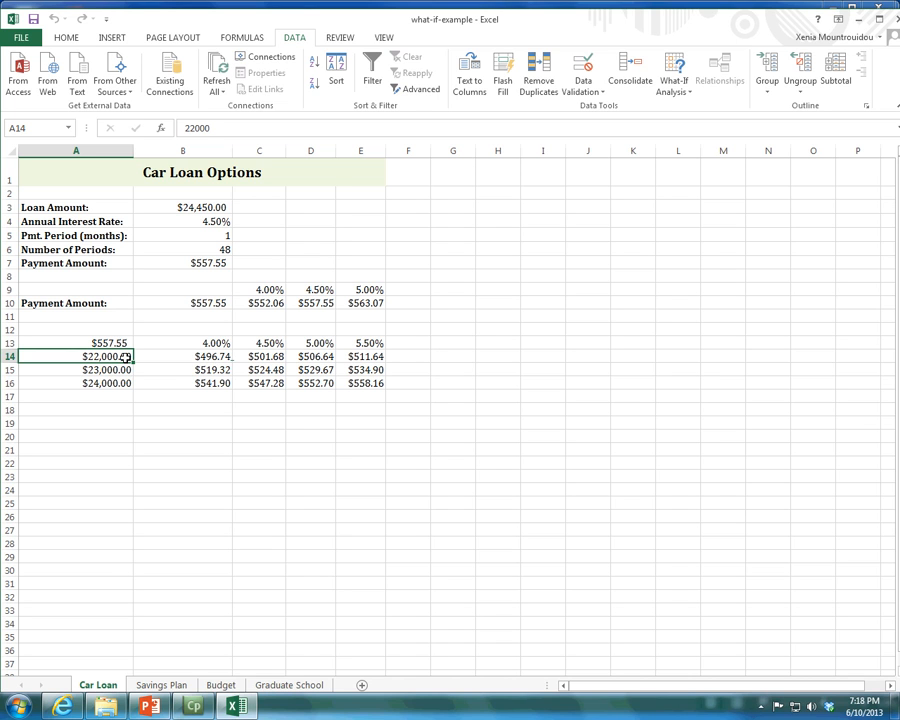
pyautogui.moveTo(179, 359); pyautogui.dragTo(367, 384)
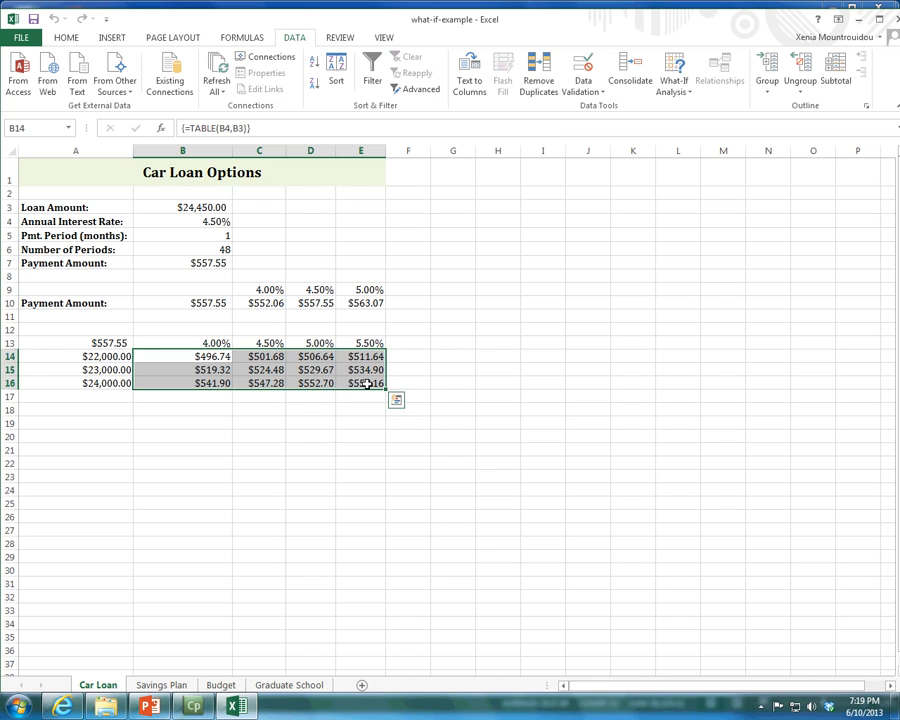
pyautogui.click(675, 90)
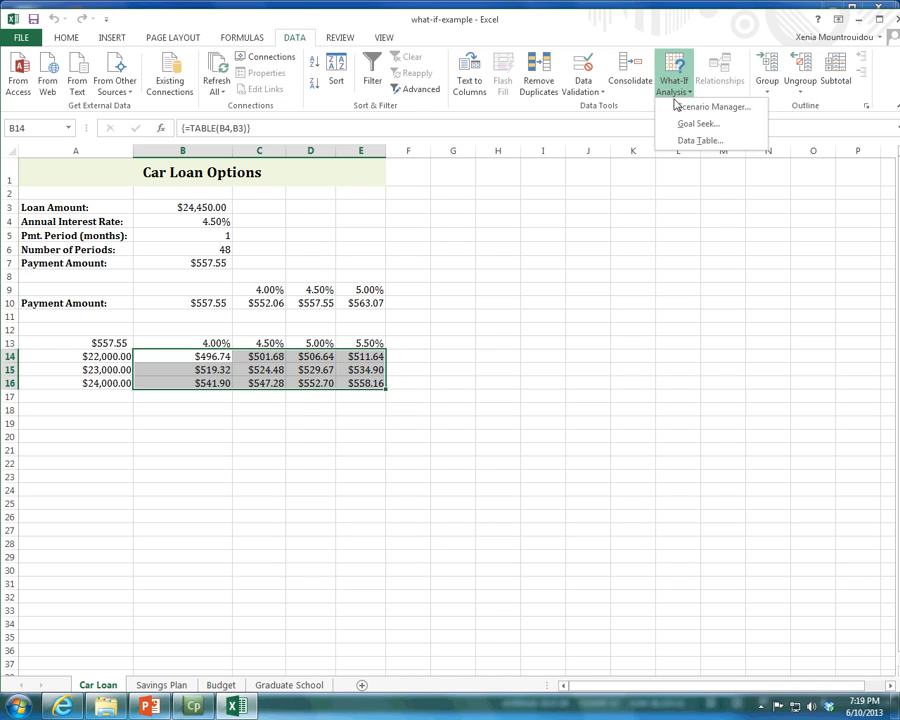
pyautogui.click(345, 583)
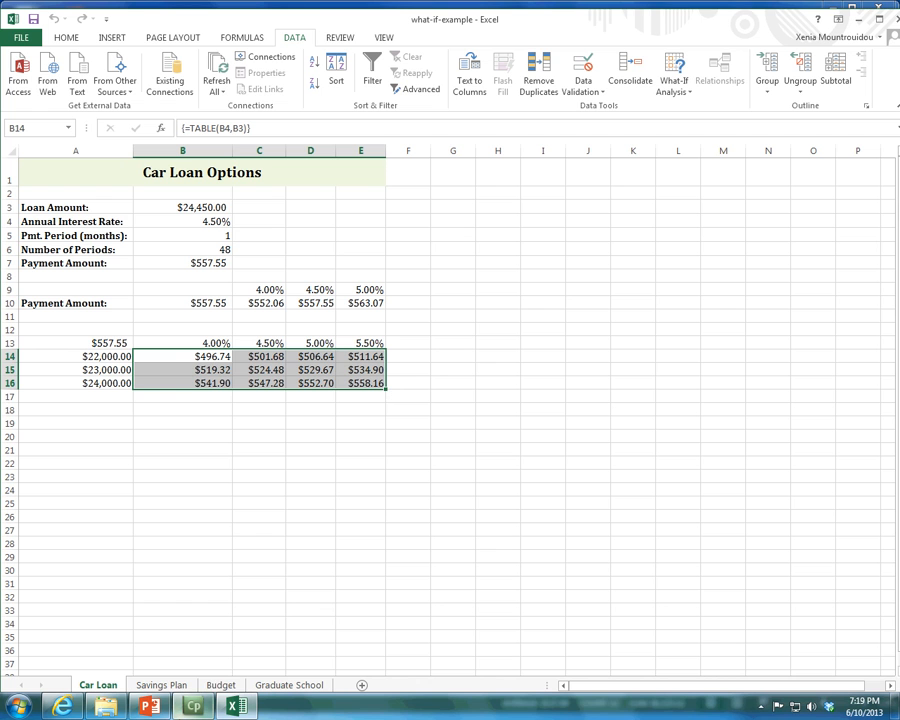
pyautogui.moveTo(183, 708)
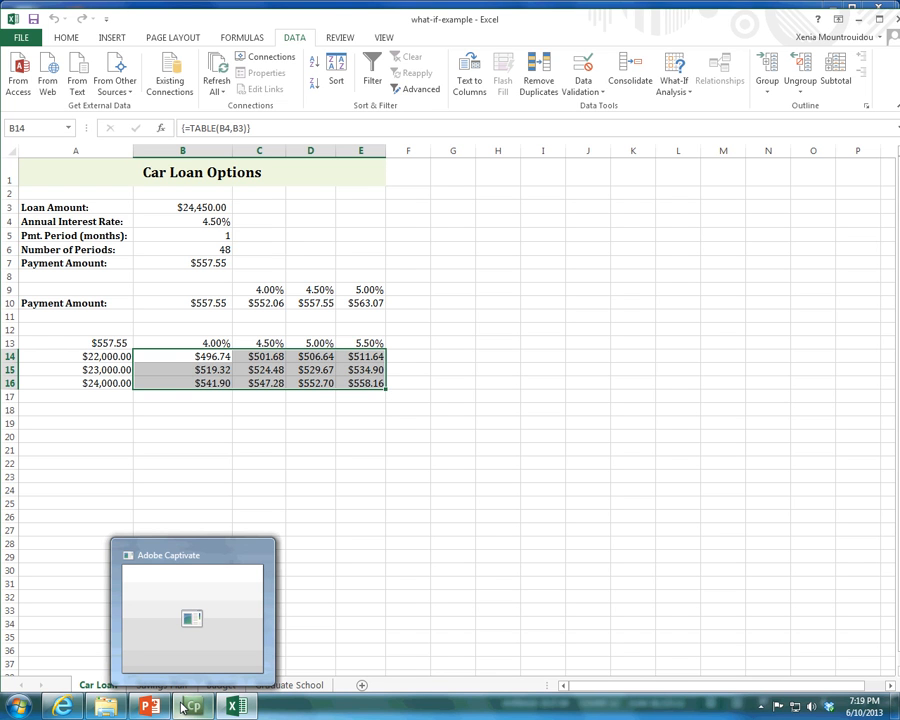